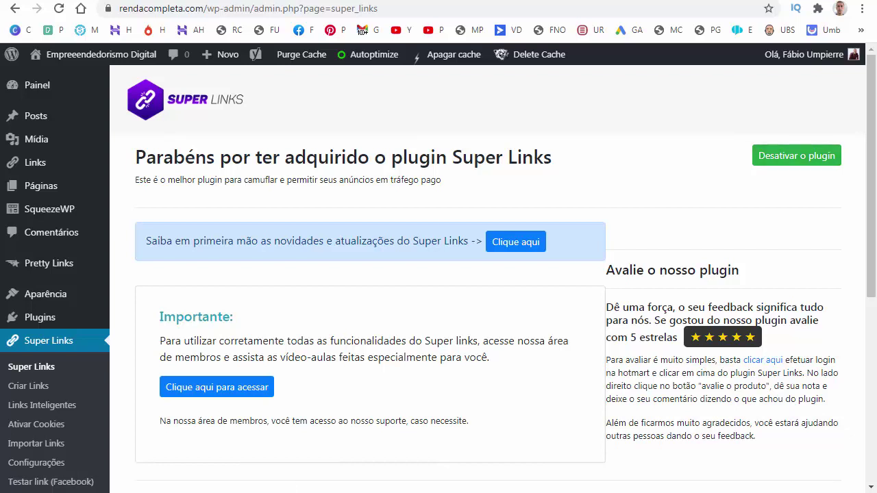
- Open the form for adding a new link in the Super Links plugin
scroll(48, 263, "down", 1)
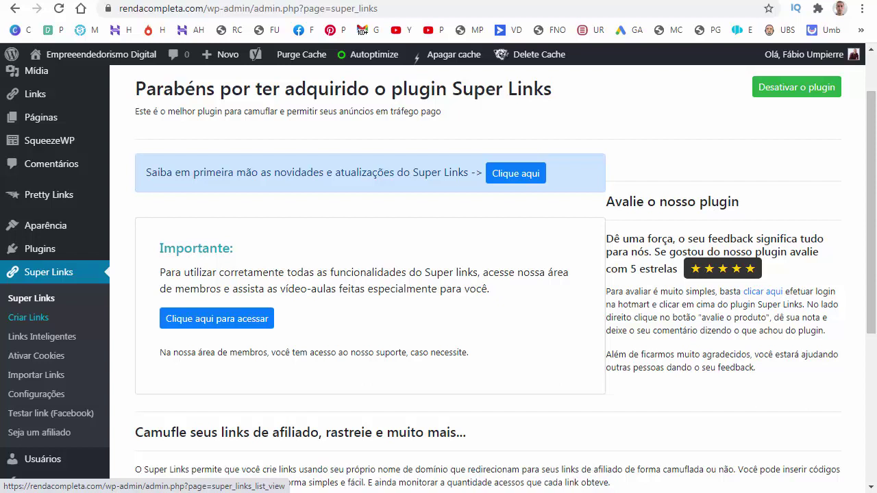
left_click(28, 318)
scroll(28, 317, "down", 2)
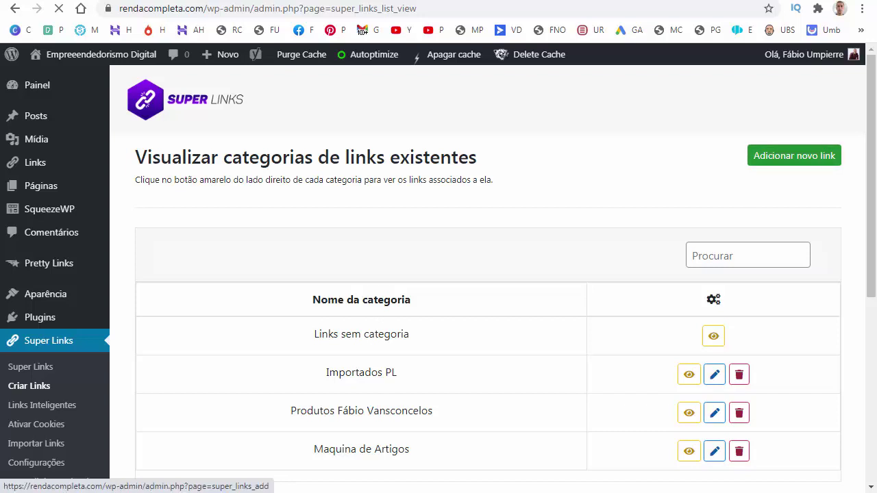
left_click(794, 156)
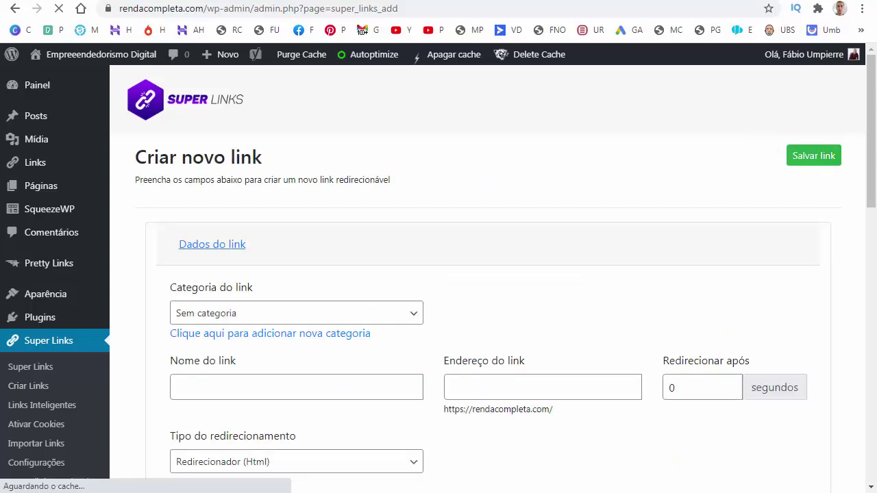
- Examine the existing link categories offered for the new link, keeping Sem categoria selected
scroll(212, 247, "down", 1)
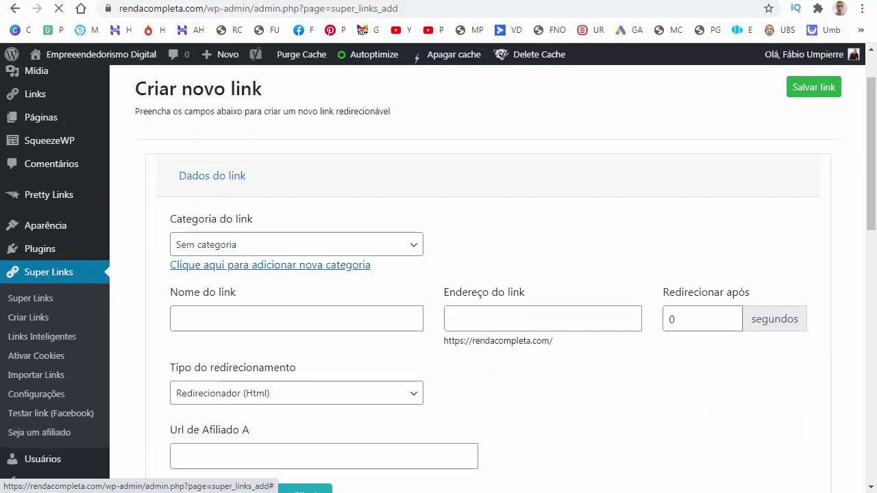
left_click(296, 244)
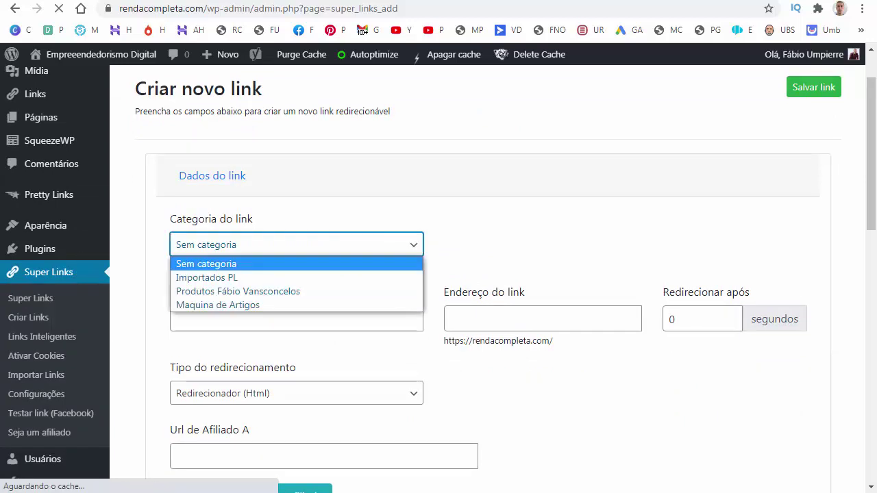
key("Escape")
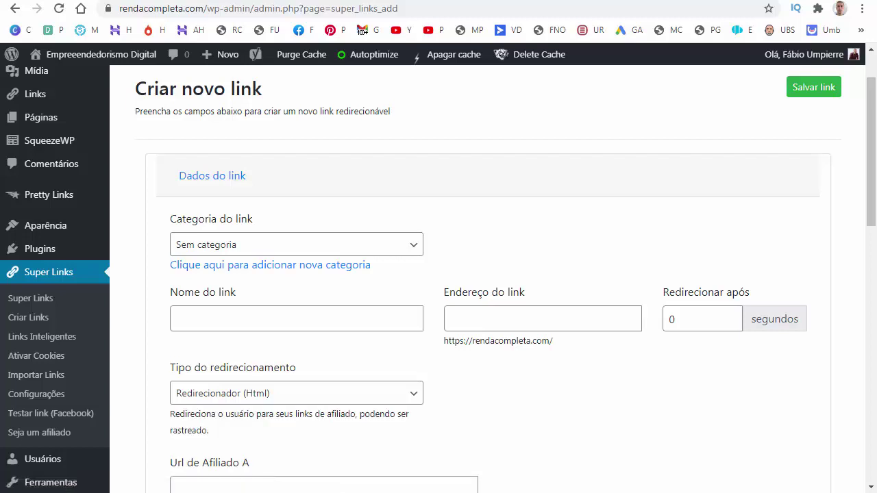
left_click(296, 244)
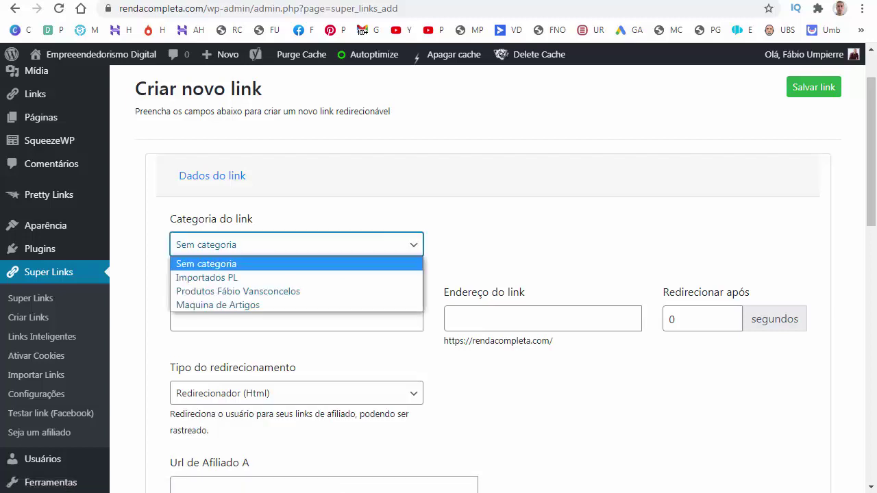
key("Down")
key("Down")
key("Down")
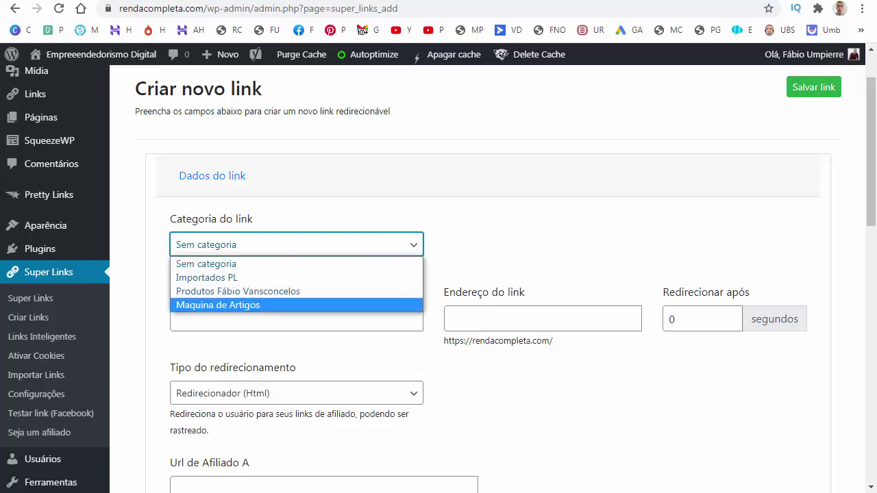
key("Up")
key("Down")
left_click(206, 264)
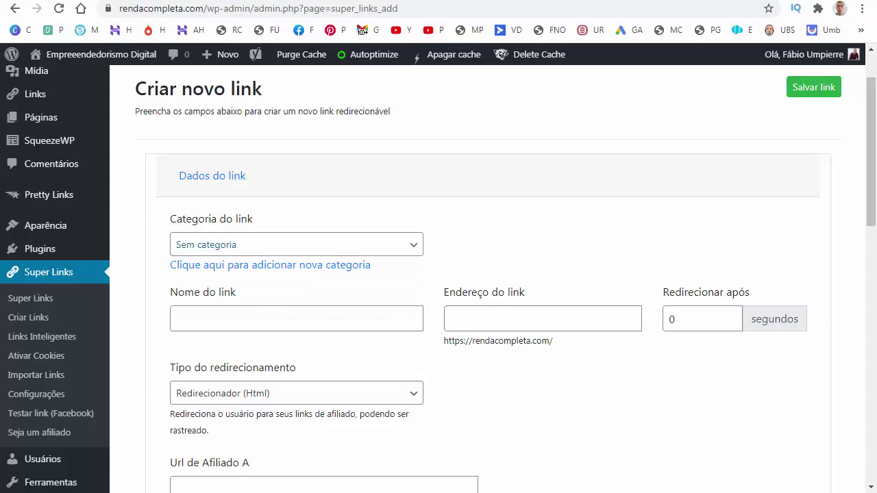
- Add and save a new link category named FNO
left_click(274, 265)
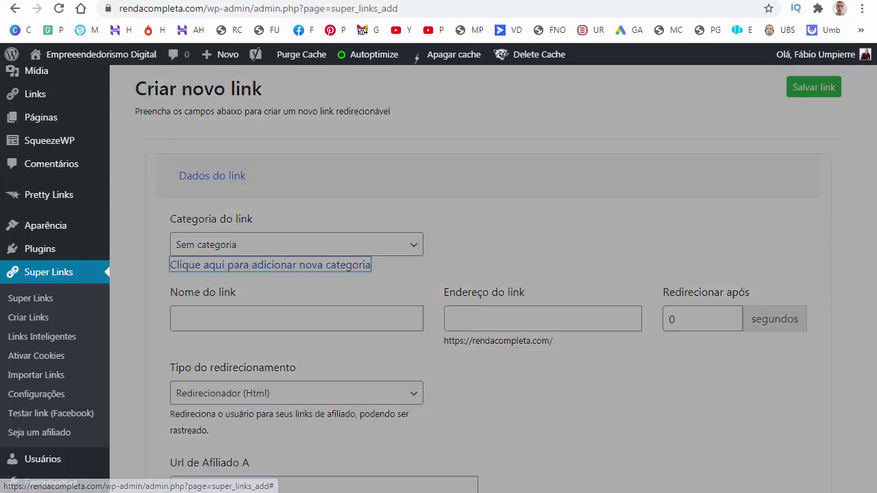
left_click(280, 276)
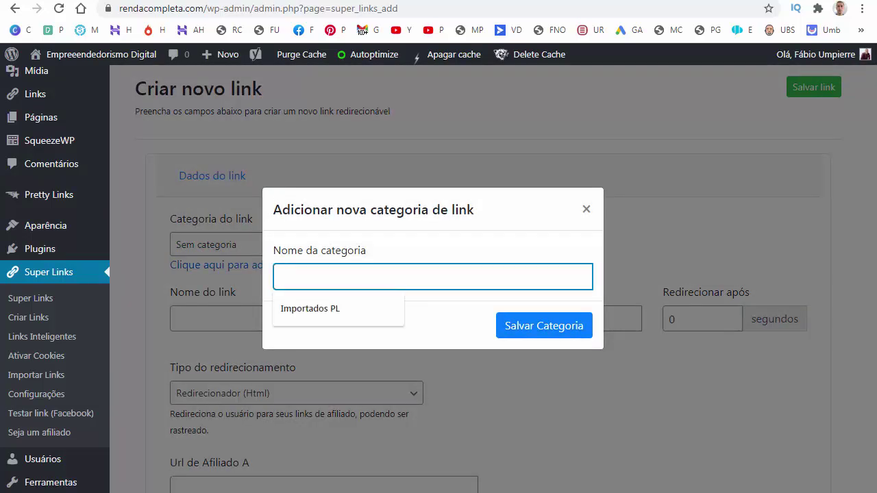
type("FNO")
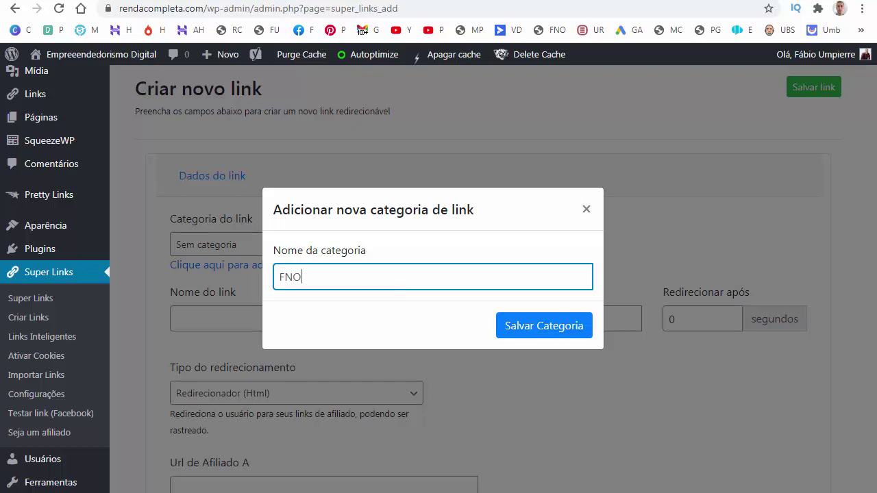
key("Tab")
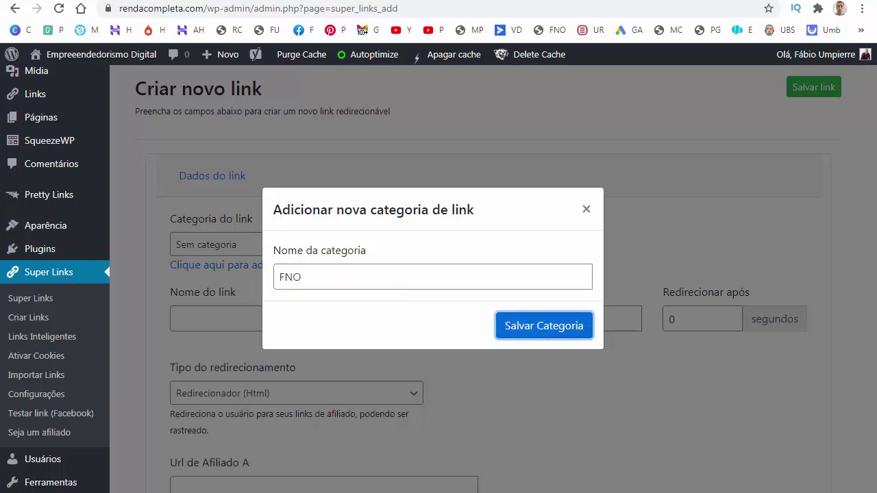
key("Return")
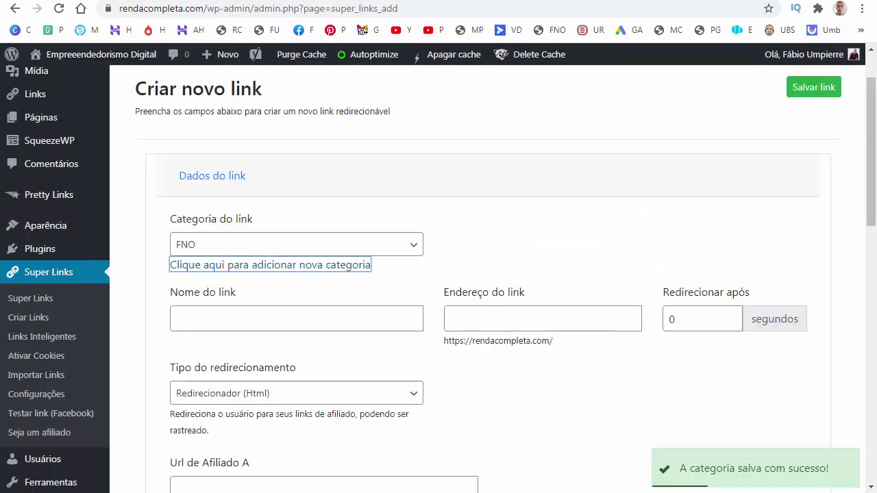
- Name the new link "FNO Video no Youtube"
key("Tab")
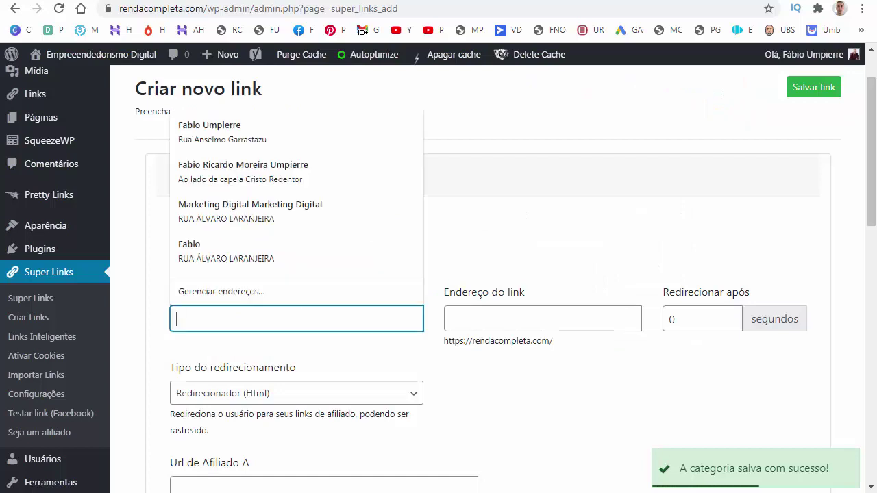
type("FNO")
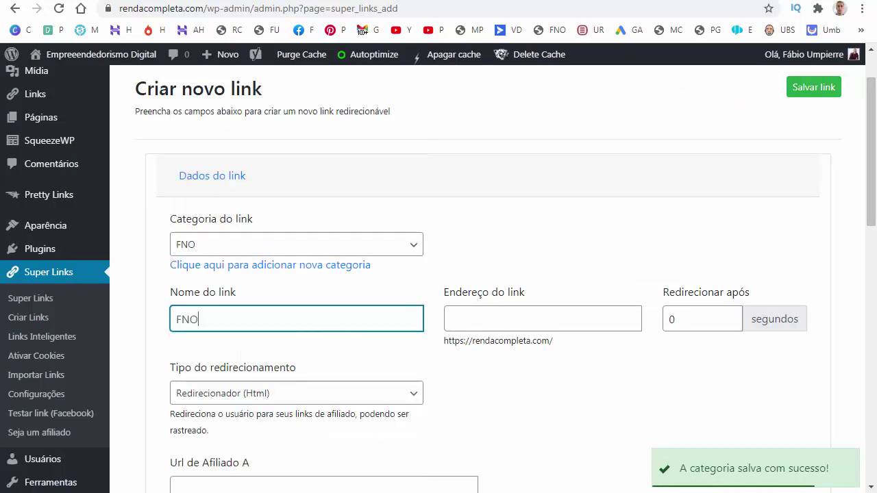
type(" Video no Yuotube")
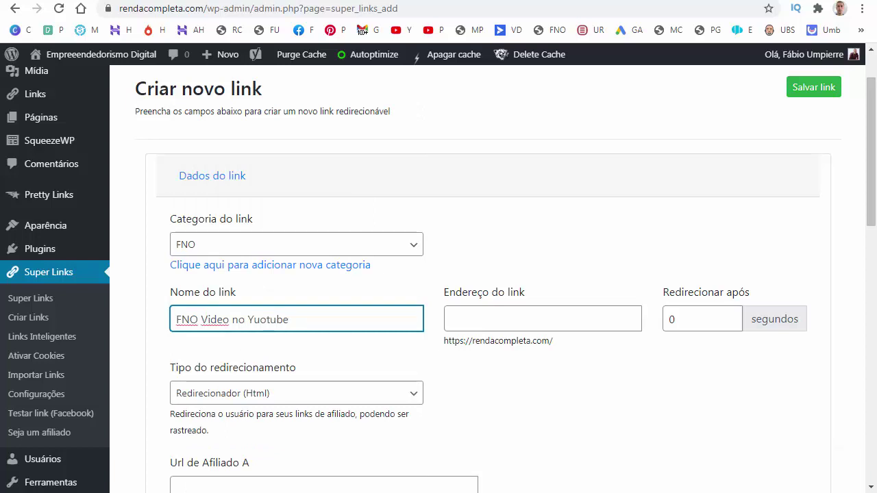
key("BackSpace")
key("BackSpace")
key("BackSpace")
key("BackSpace")
key("BackSpace")
key("BackSpace")
type("out")
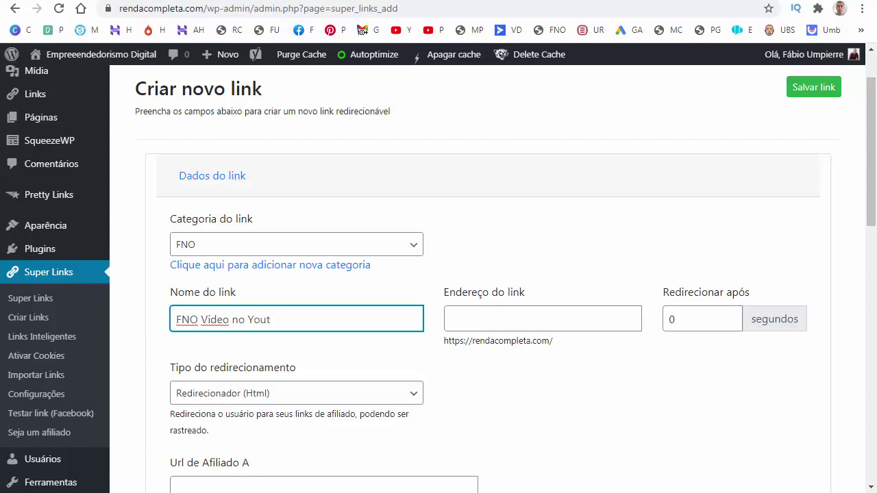
type("ube")
- Set the link's address to formulang1
left_click(542, 319)
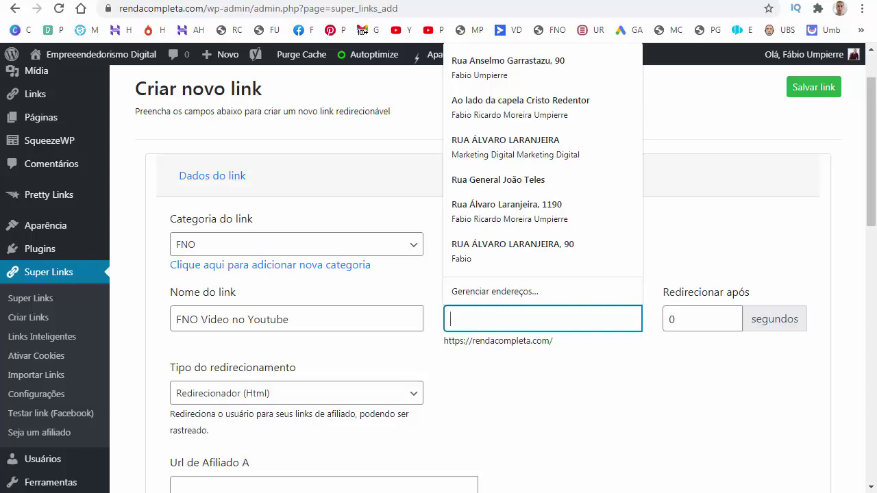
type("f")
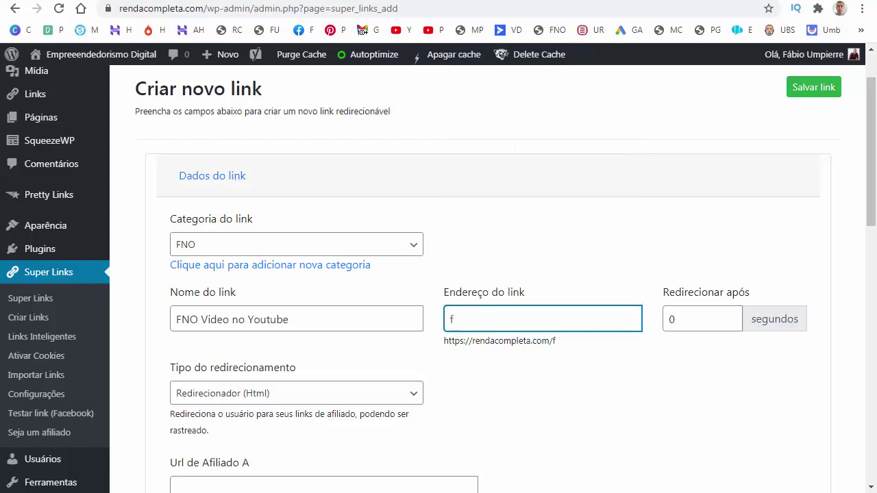
type("ormulang1")
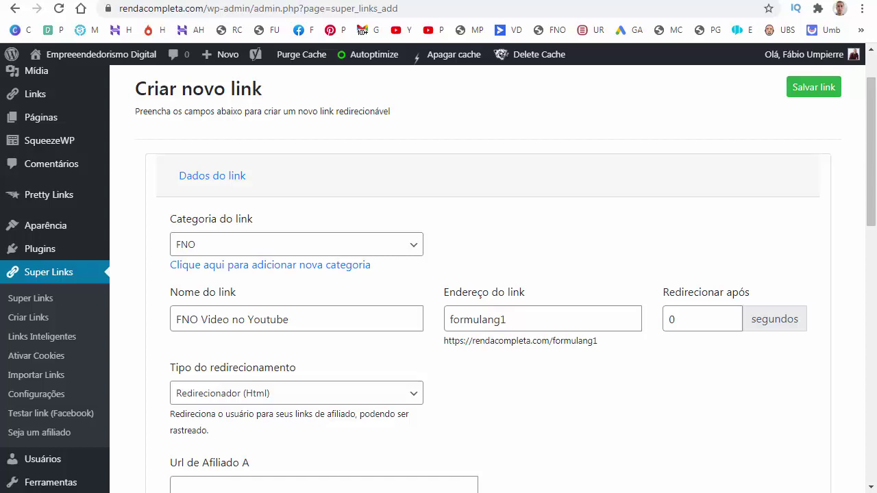
- Review the redirect types and choose Redirecionador (Html) for the link
scroll(480, 274, "down", 2)
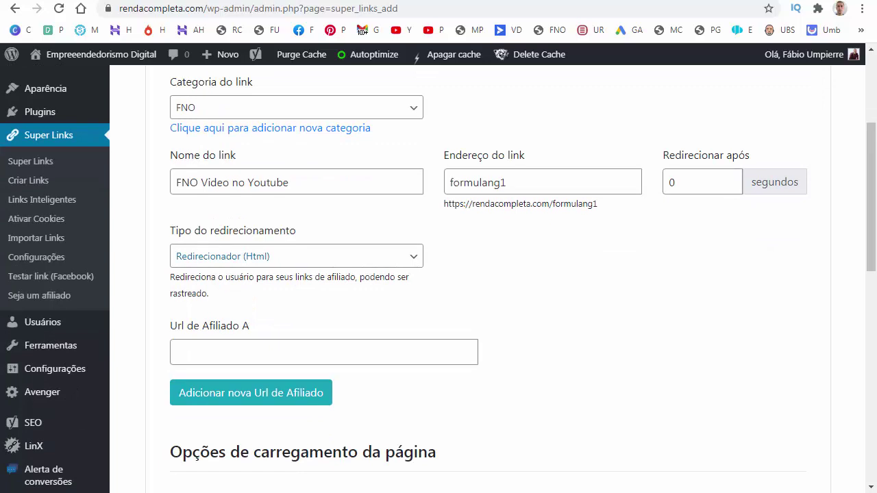
left_click(295, 255)
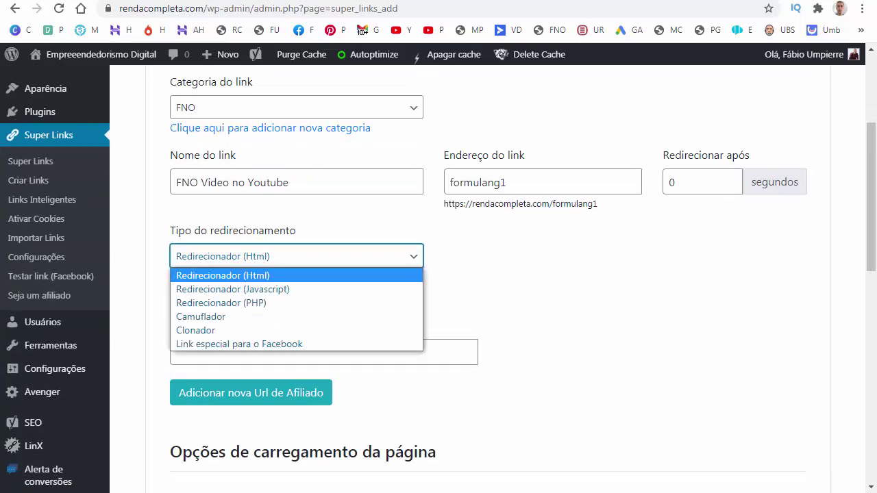
key("Down")
key("Down")
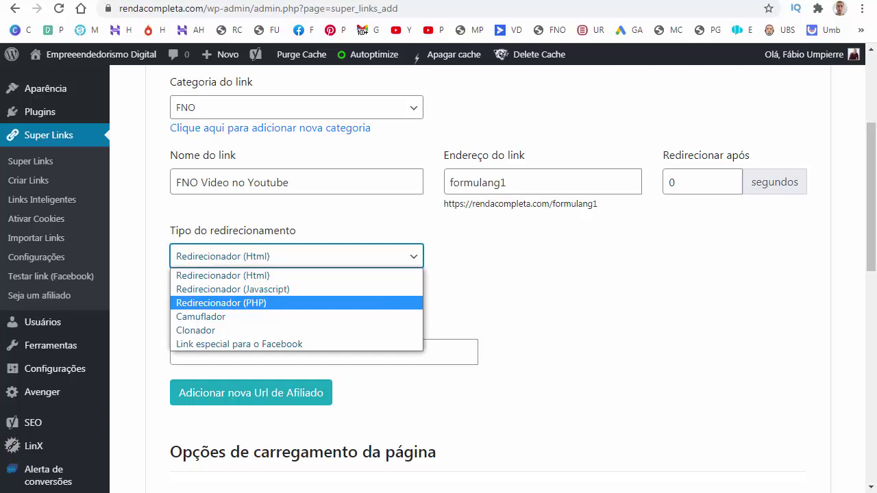
key("Down")
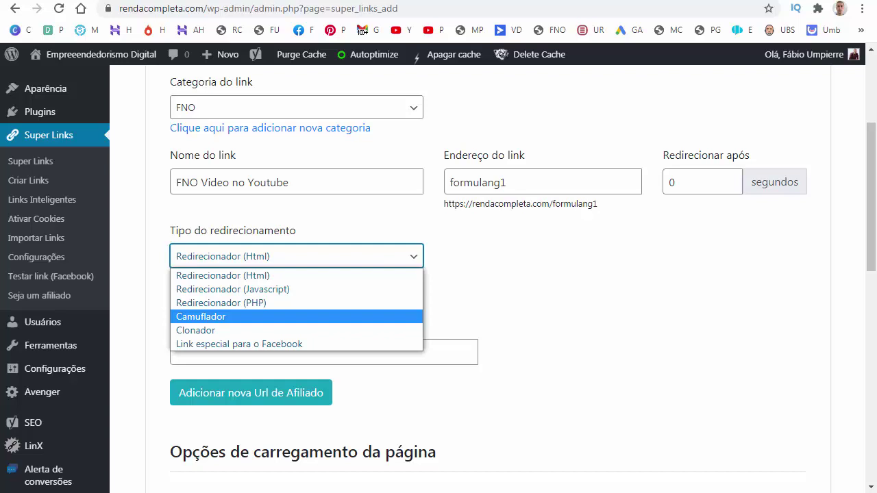
key("Down")
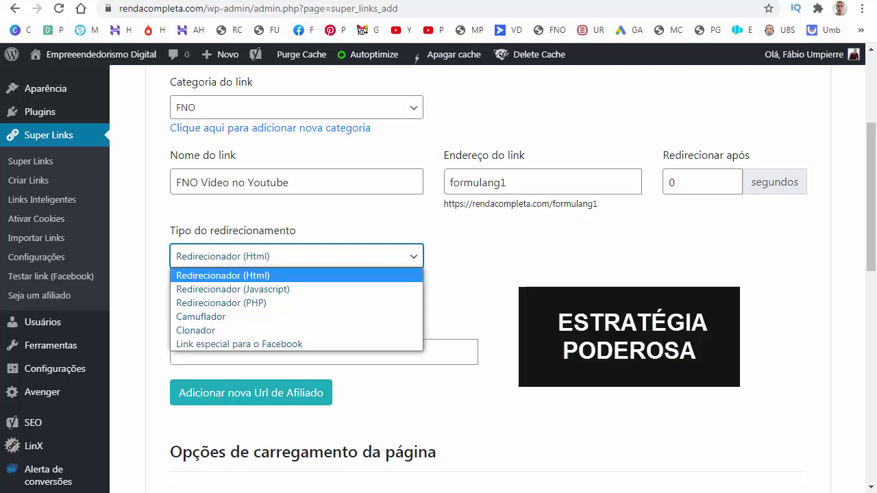
left_click(222, 275)
left_click(177, 352)
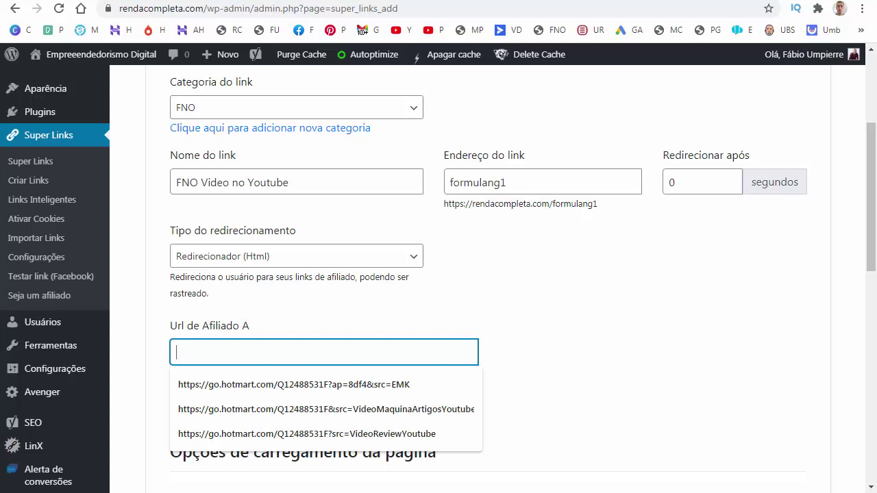
key("ctrl+Tab")
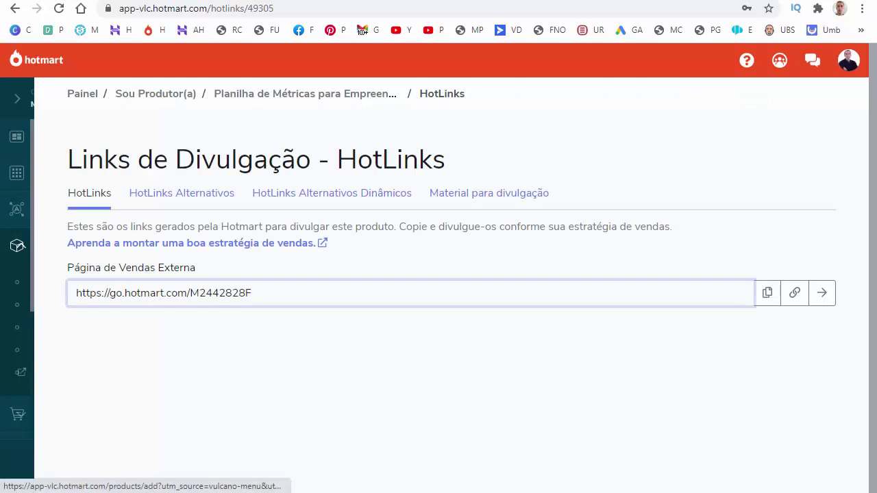
left_click(767, 293)
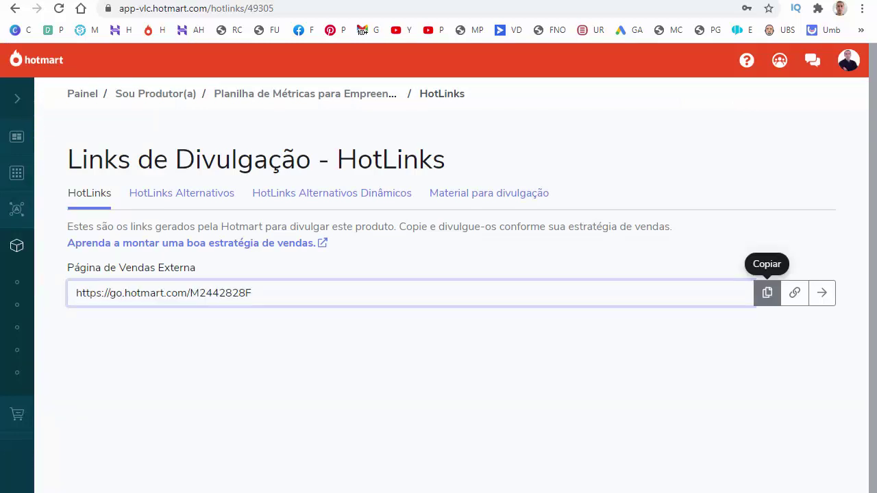
key("ctrl+shift+Tab")
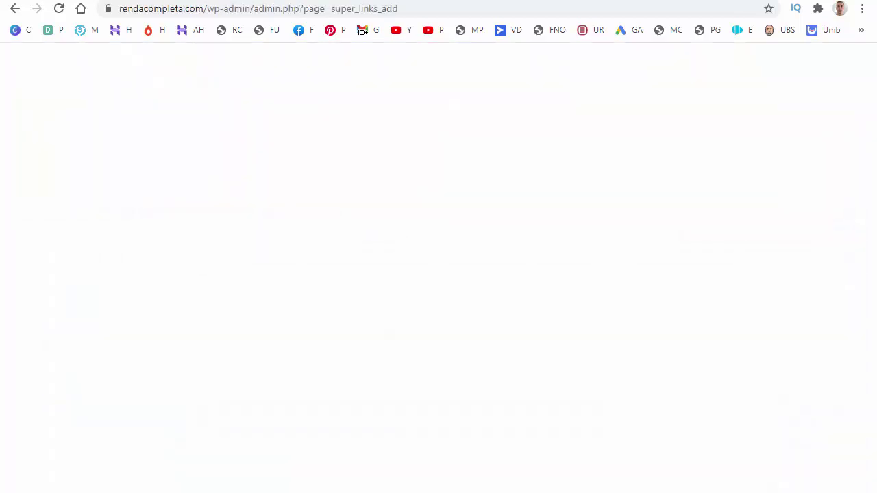
right_click(261, 349)
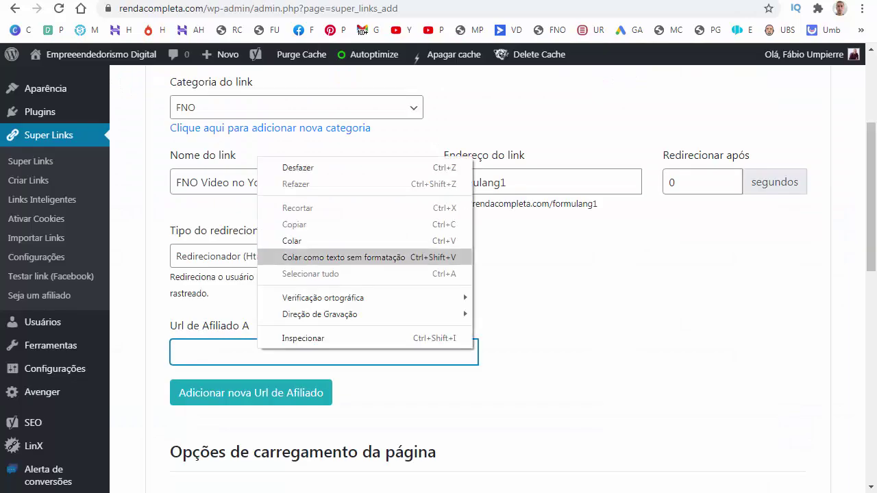
left_click(290, 240)
key("ctrl+v")
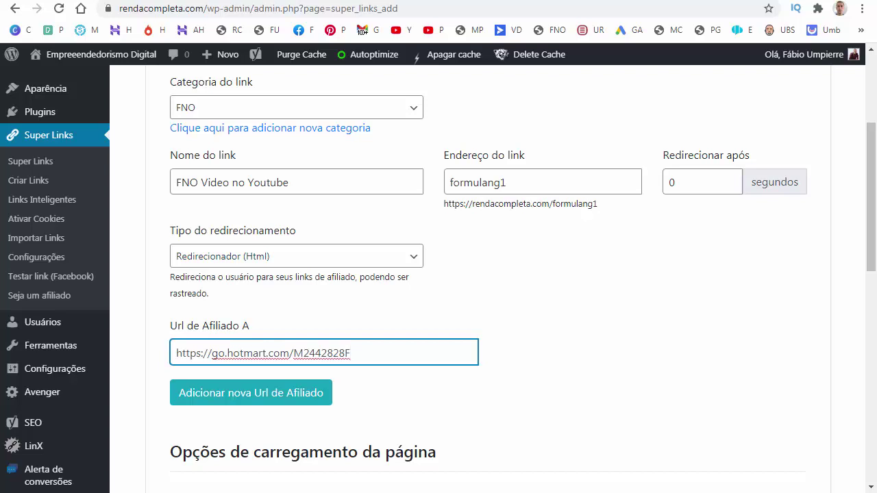
type("&")
key("BackSpace")
- Turn off the loading gif for the link by choosing Não, leaving the page loading message empty
scroll(438, 274, "down", 2)
scroll(438, 274, "down", 1)
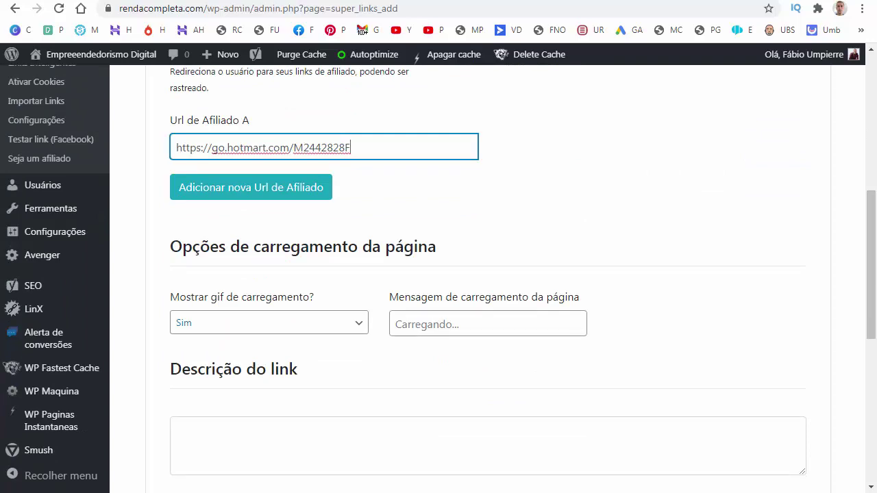
scroll(438, 275, "up", 4)
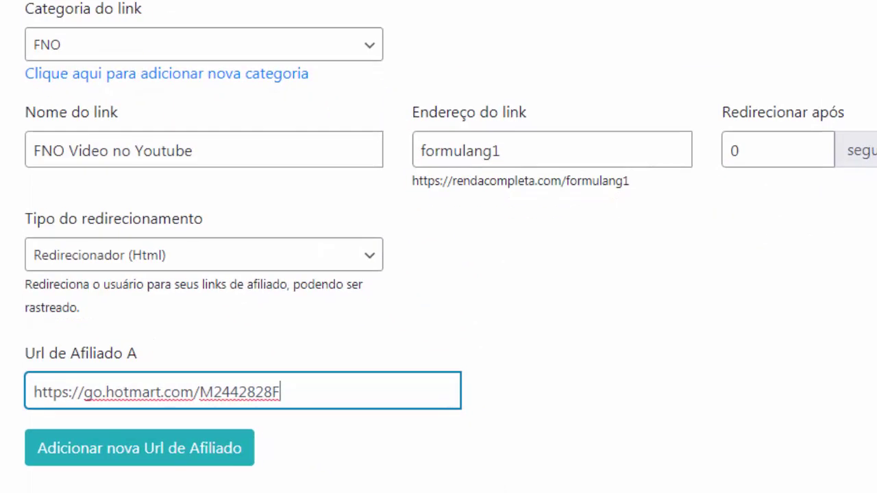
scroll(438, 247, "down", 5)
left_click(165, 155)
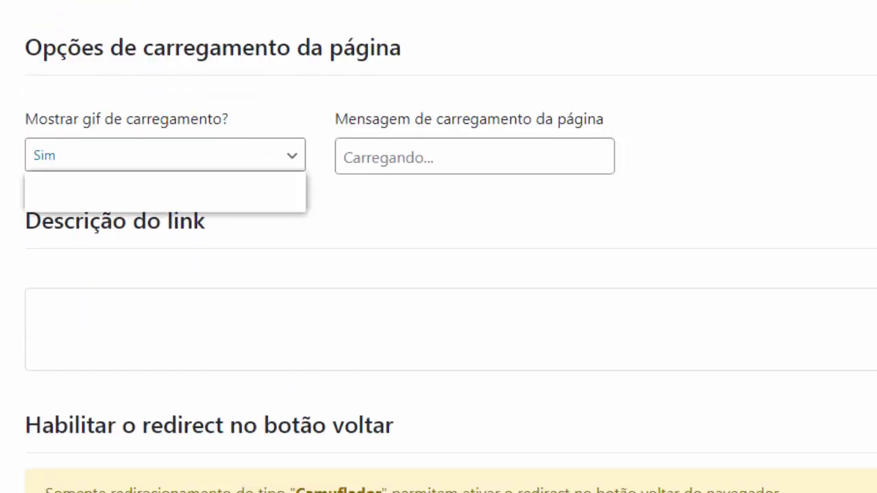
left_click(164, 201)
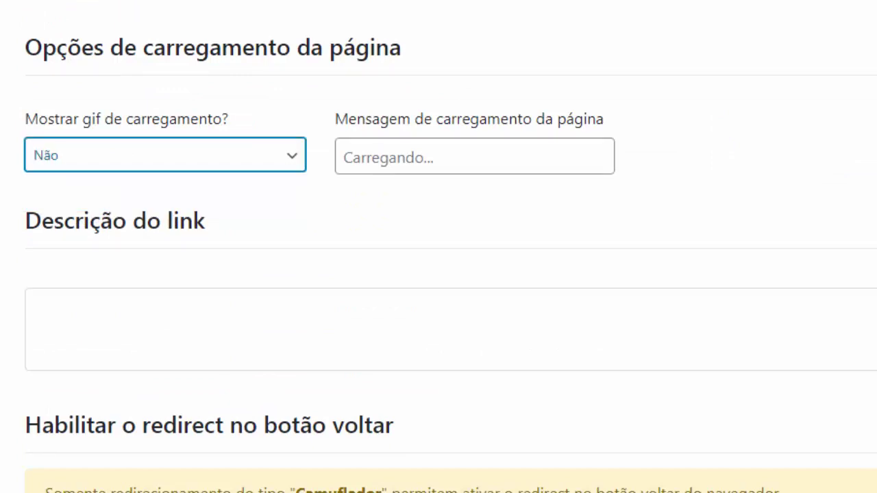
left_click(344, 157)
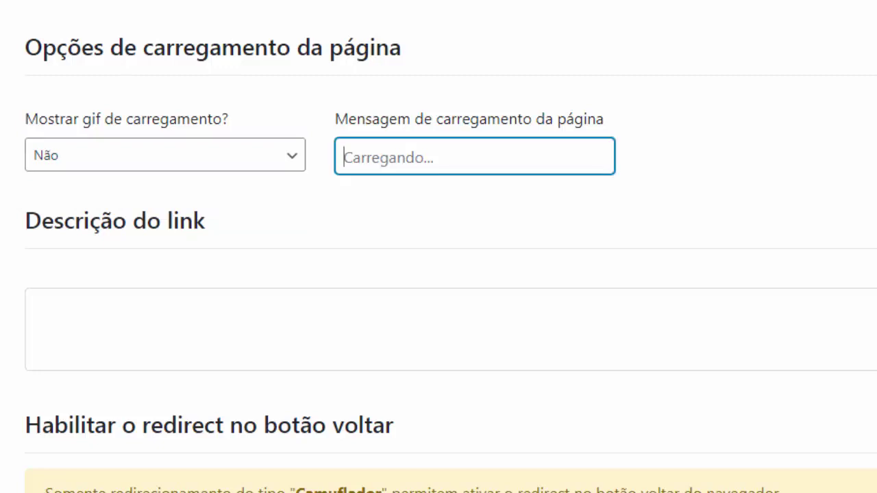
- Leave the link description blank and continue to the tracking options
scroll(439, 255, "down", 3)
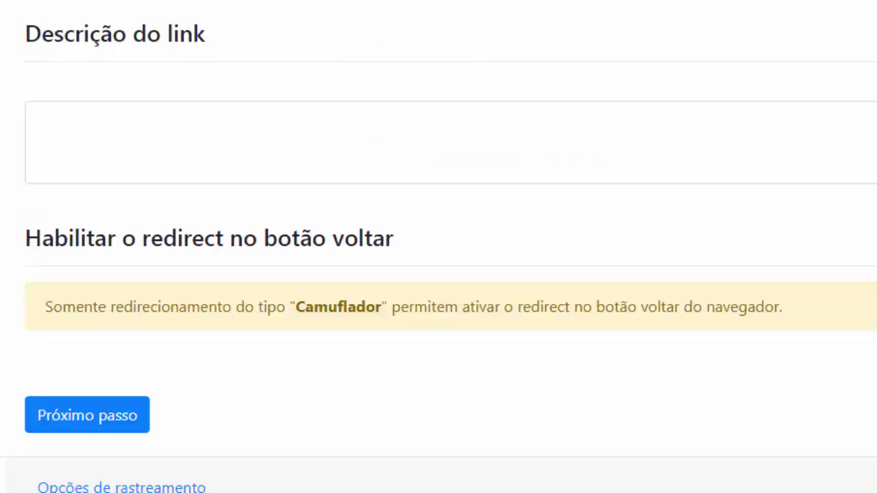
left_click(38, 113)
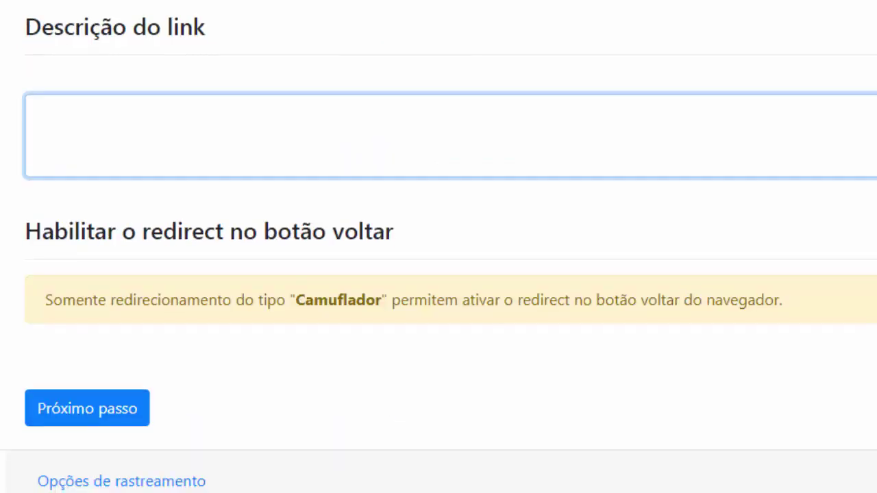
scroll(439, 247, "down", 3)
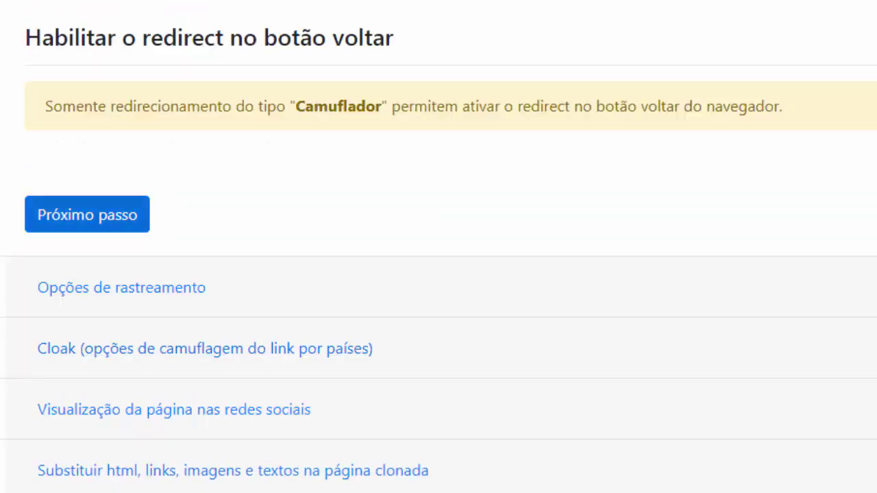
left_click(87, 214)
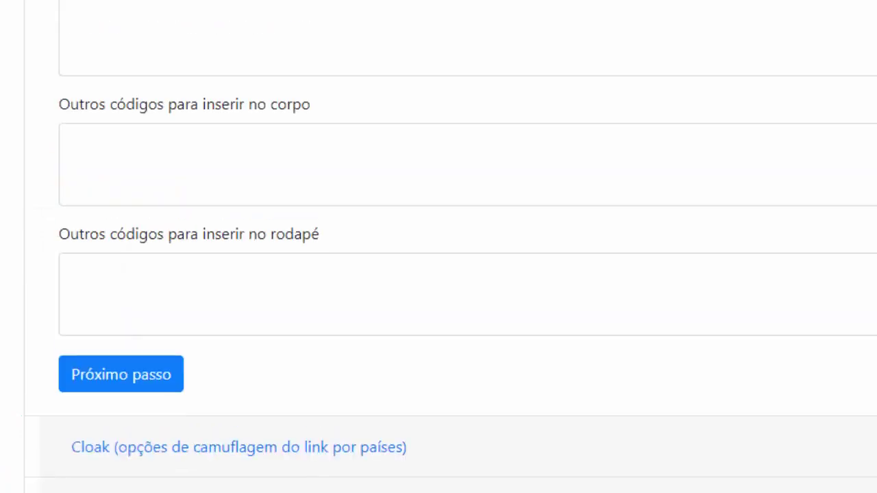
- Review the Google, Facebook and custom code tracking fields, leave them blank and continue to the country cloak options
scroll(438, 246, "up", 3)
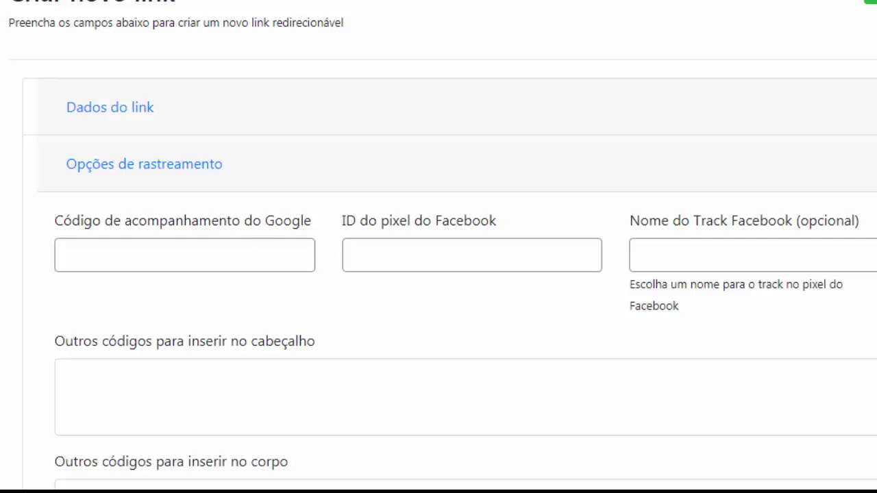
scroll(439, 246, "down", 4)
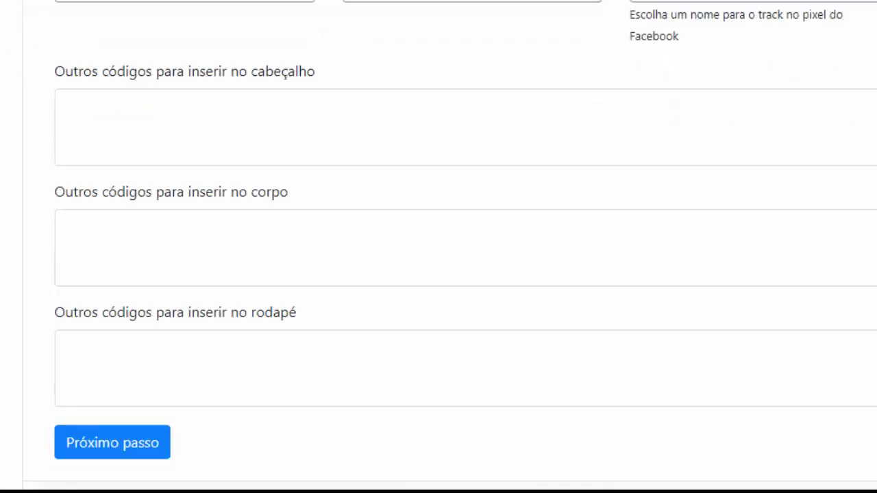
scroll(439, 247, "down", 2)
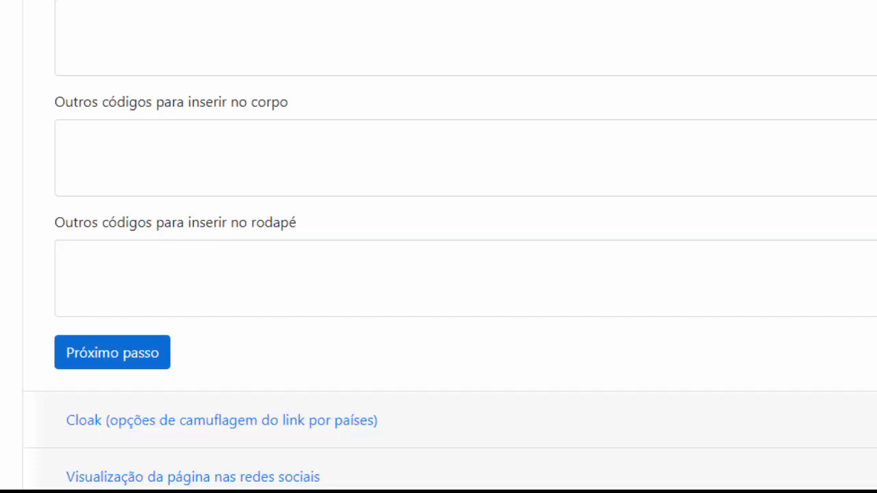
left_click(112, 352)
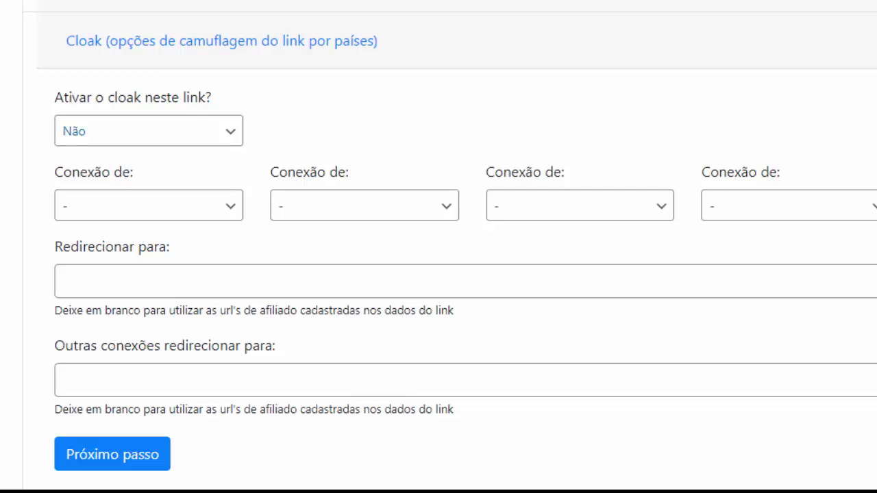
- Try setting the link's cloak option to Sim and switch it back to Não
left_click(148, 131)
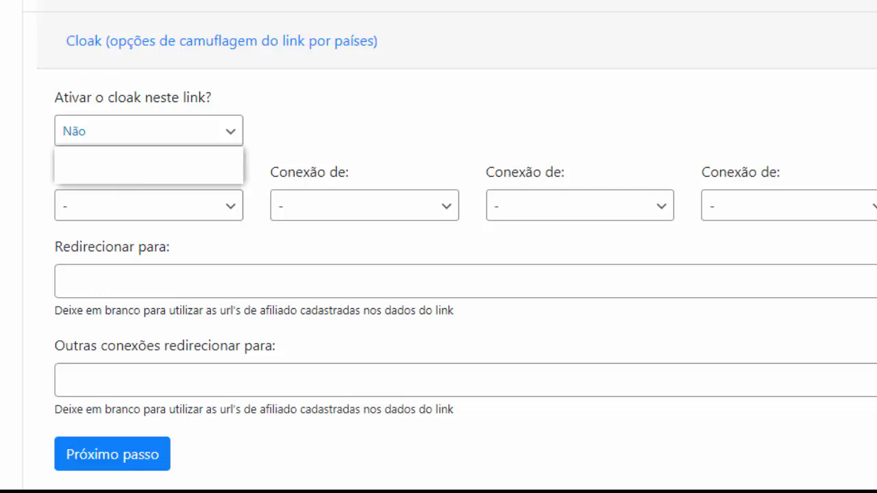
key("Return")
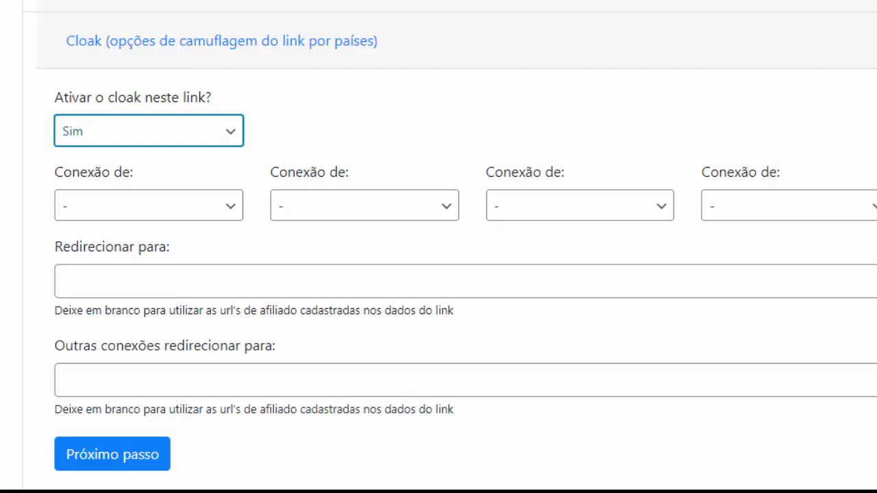
left_click(148, 131)
key("Return")
- Continue through the social network preview and cloned page sections without filling them in, and save the link
scroll(439, 274, "down", 1)
left_click(112, 364)
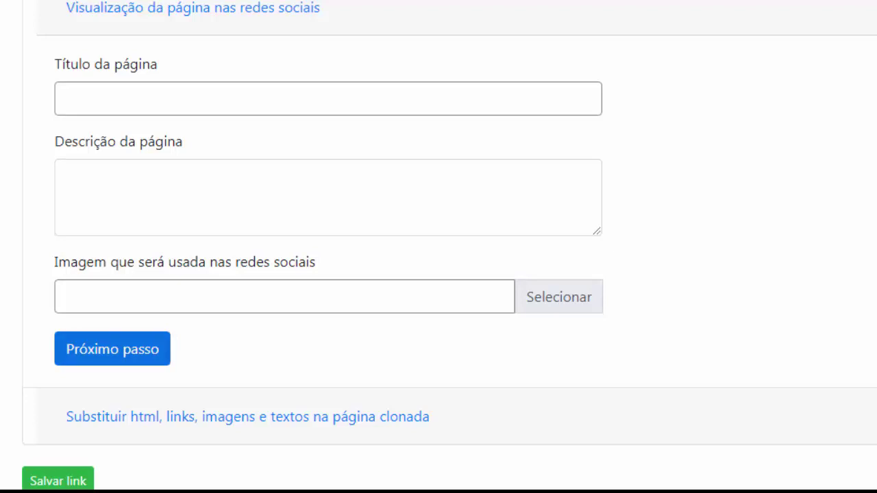
left_click(112, 349)
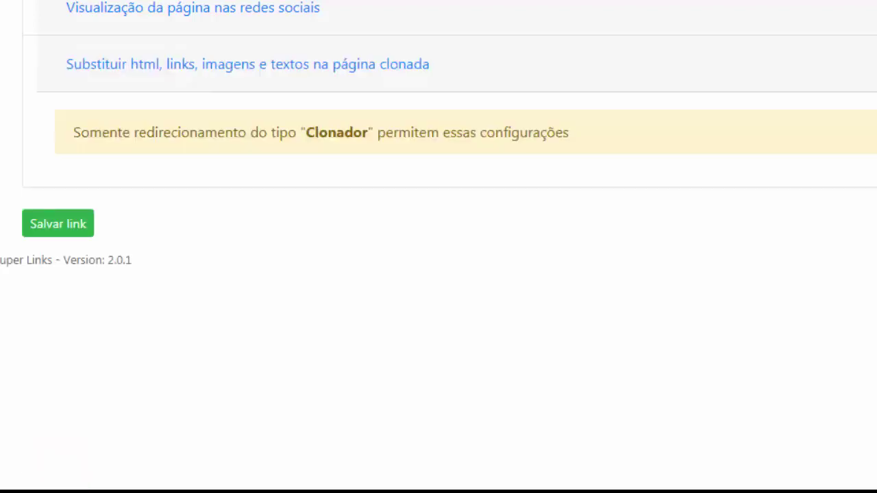
left_click(57, 223)
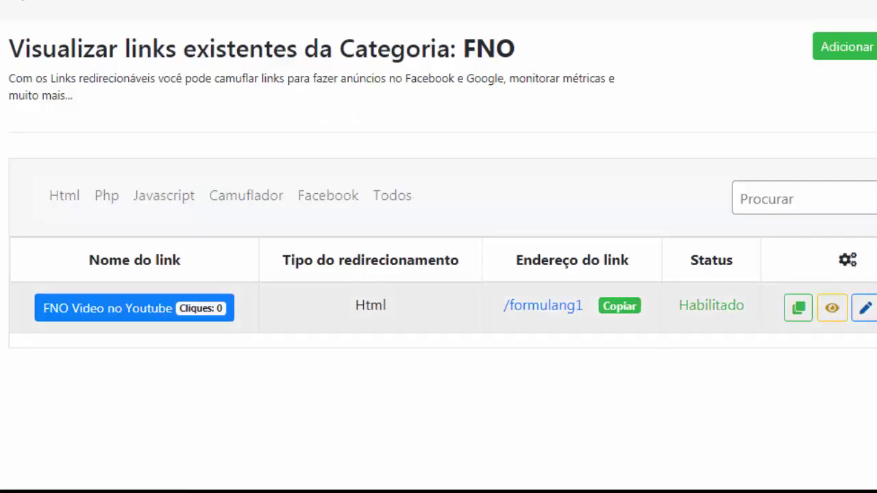
- Copy the address of the /formulang1 link and open it in the browser to check where it redirects
right_click(558, 308)
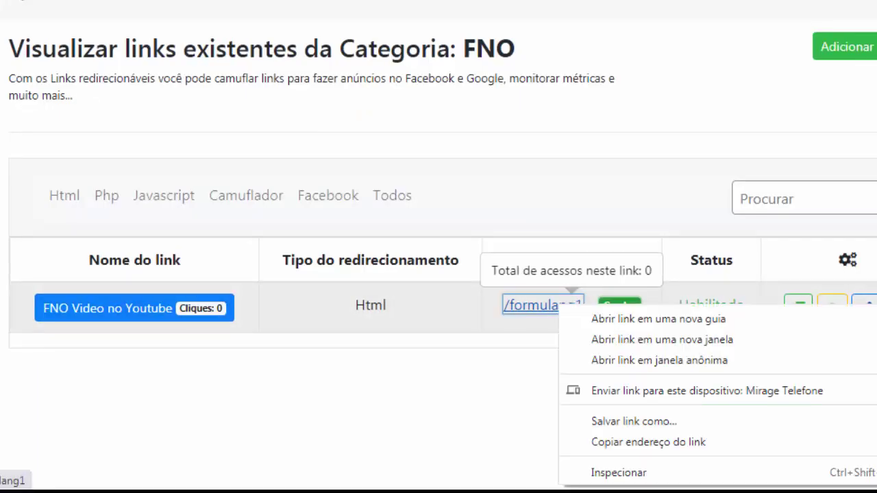
left_click(649, 442)
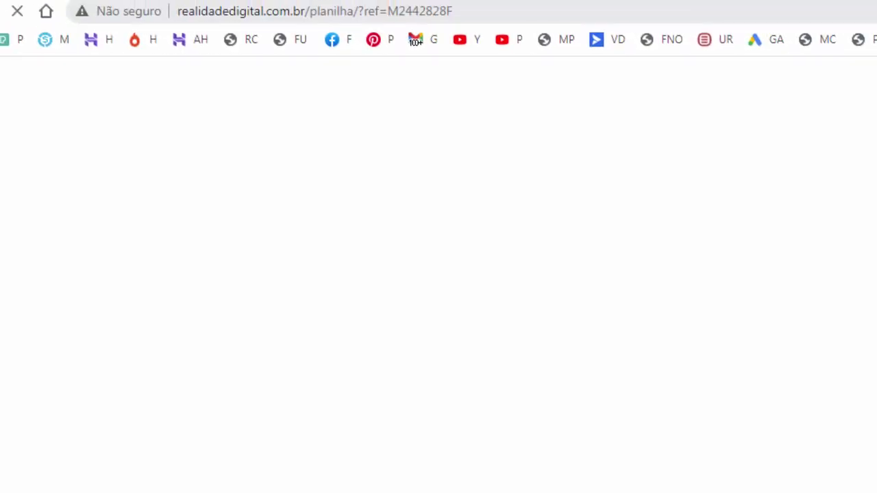
left_click(454, 11)
left_click(454, 11)
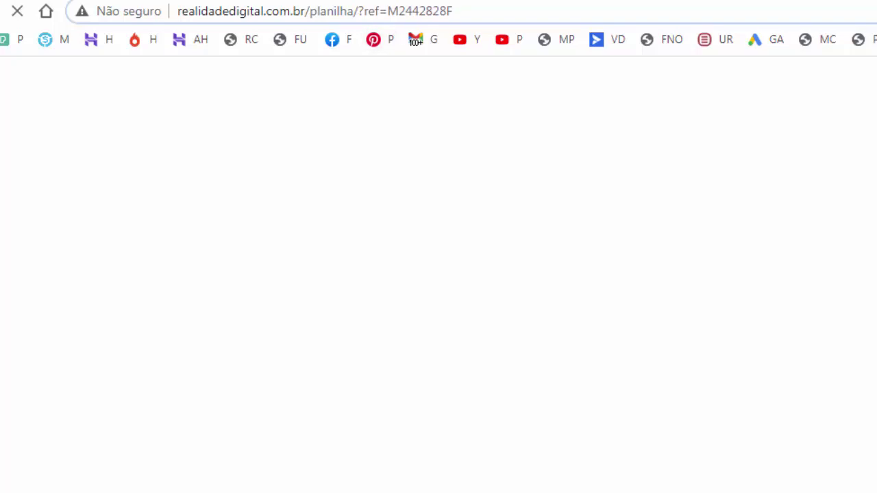
- Refresh the FNO category's link list, view the metrics of "FNO Video no Youtube" and return to the list
key("ctrl+Tab")
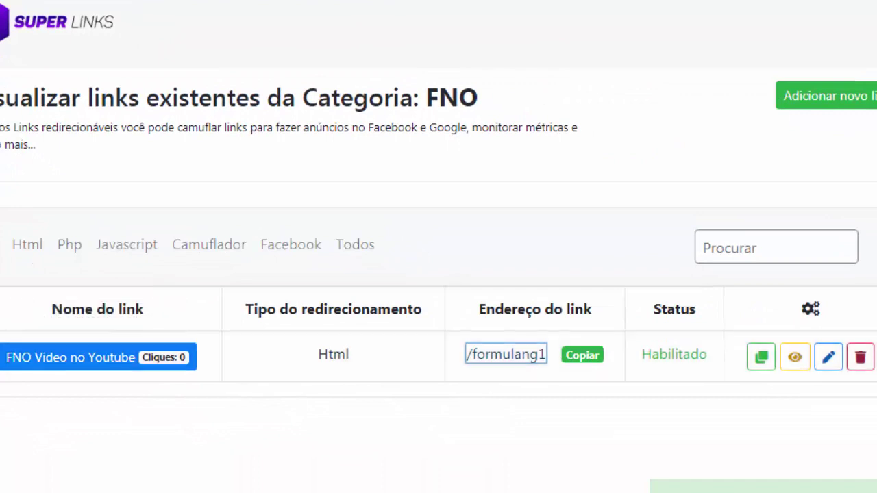
key("F5")
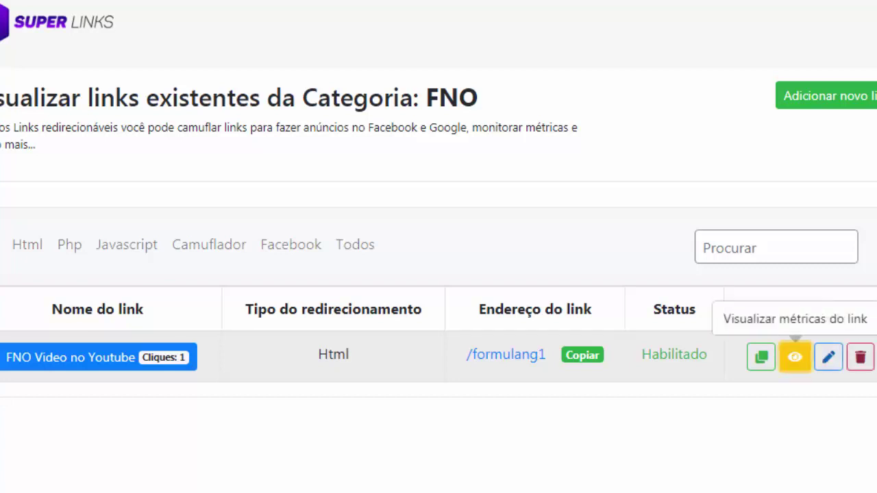
left_click(795, 357)
scroll(438, 247, "down", 1)
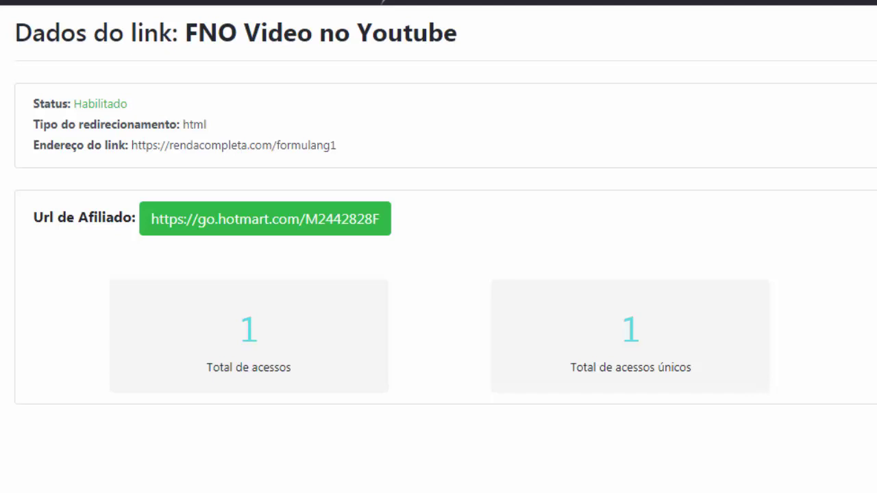
key("alt+Left")
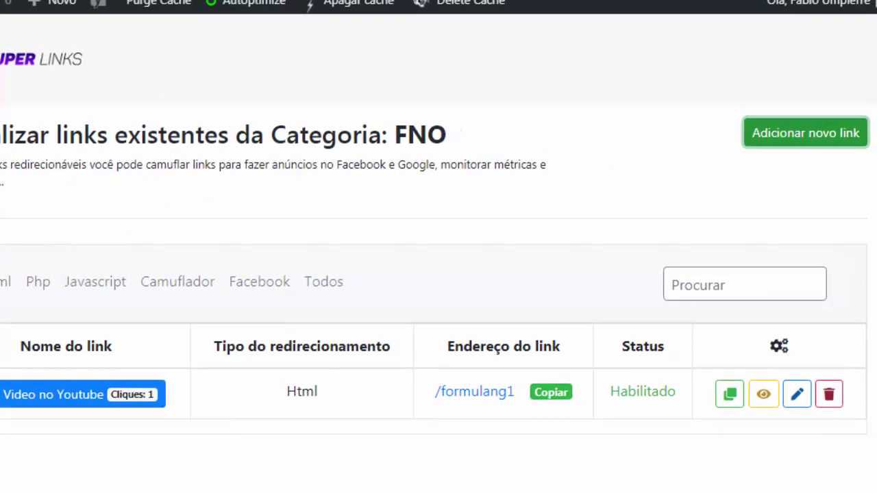
- Start a new link in the FNO category and name it "FNO Whatsapp"
left_click(152, 339)
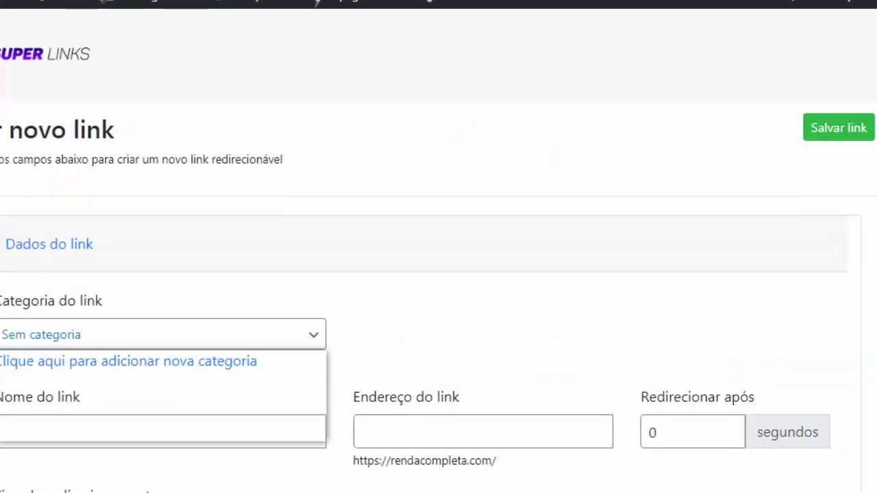
left_click(84, 385)
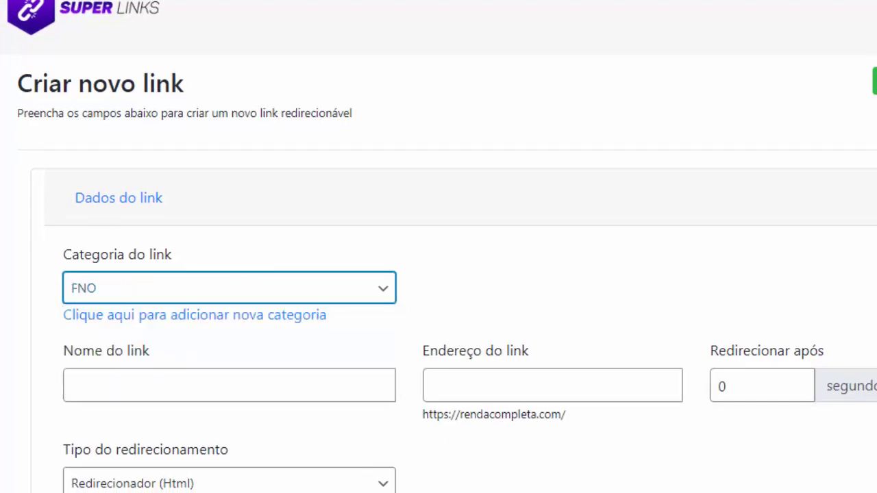
left_click(84, 385)
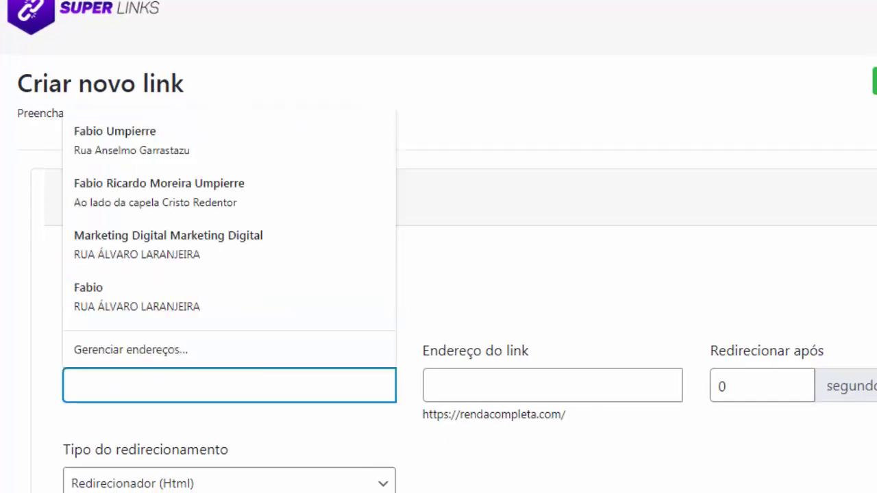
type("FNO")
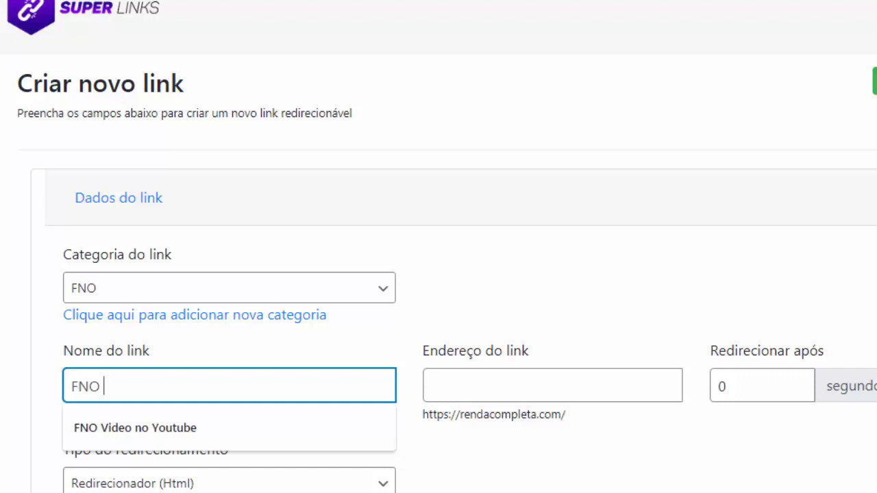
type(" Whatsaapp")
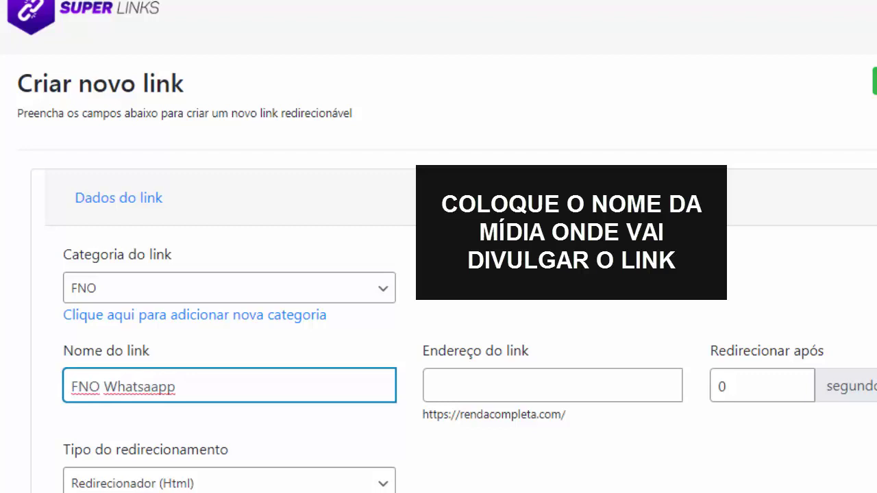
key("BackSpace")
- Set the new link's address to formulang2
left_click(432, 386)
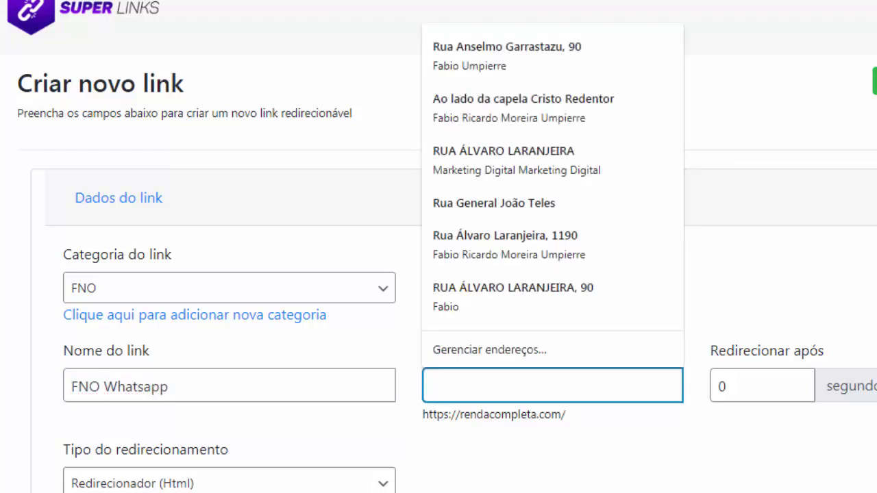
type("formulang")
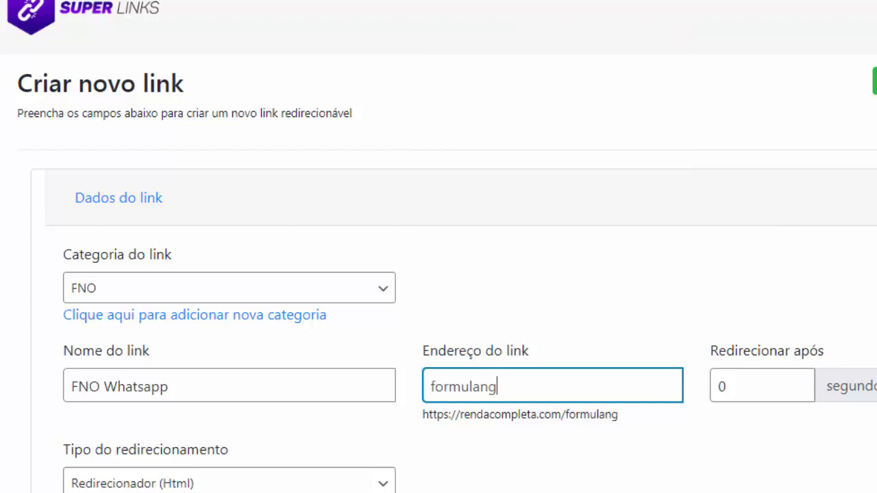
type("2")
- Choose Camuflador as the redirect type for the FNO Whatsapp link
scroll(439, 246, "down", 3)
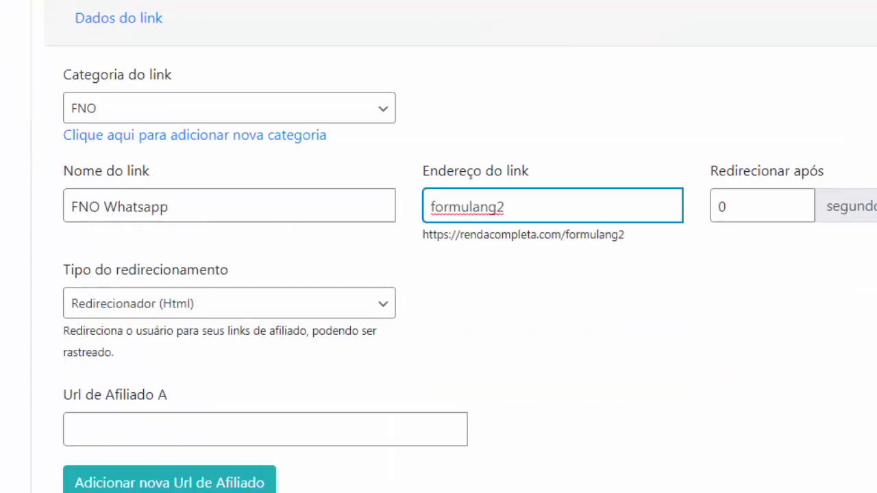
left_click(229, 304)
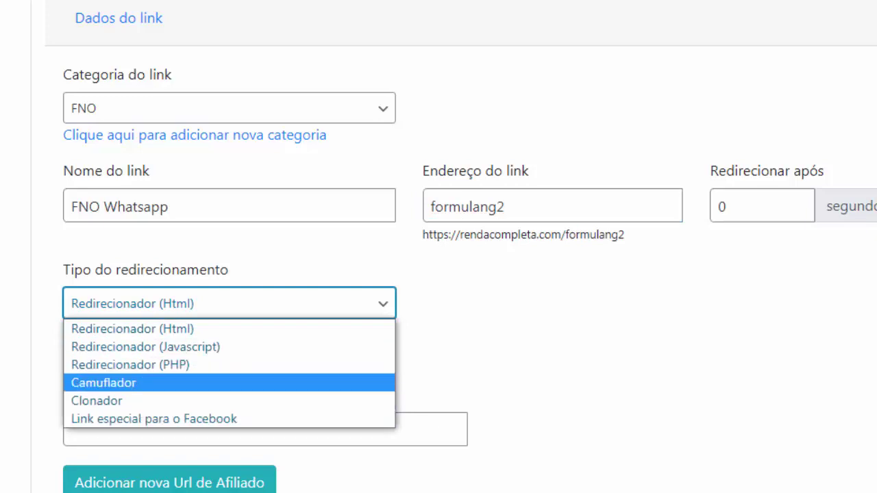
left_click(229, 382)
scroll(439, 247, "down", 3)
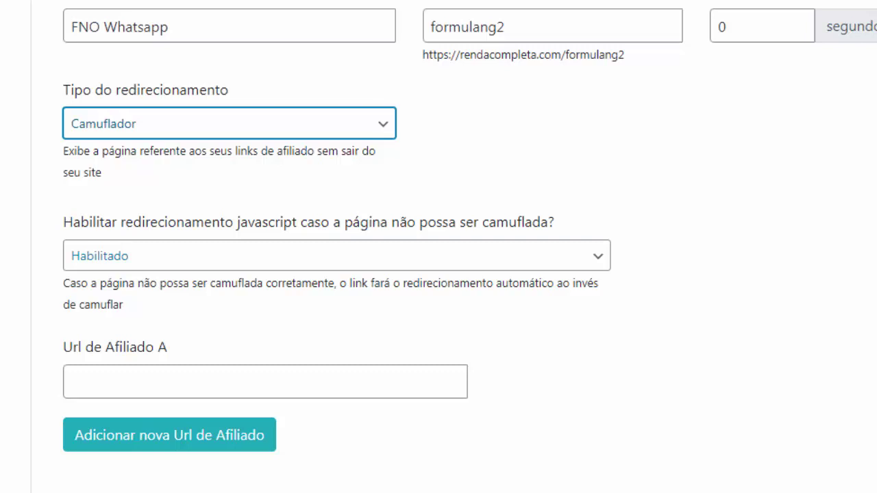
left_click(336, 255)
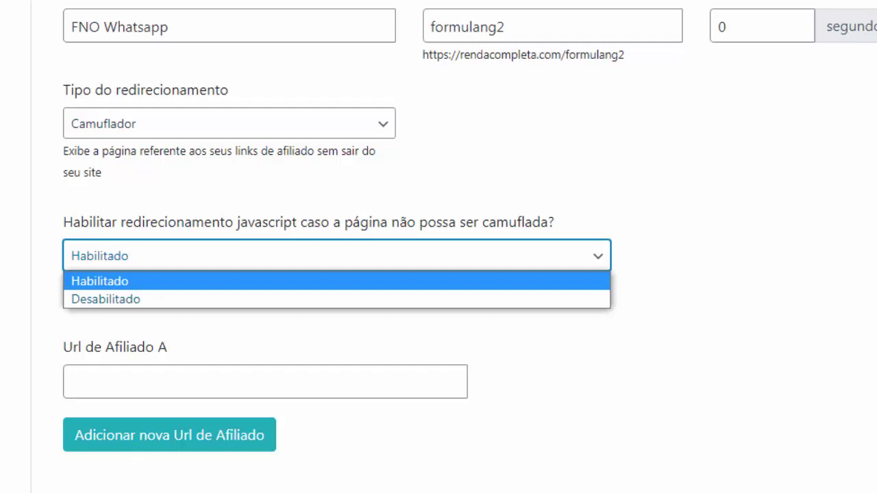
key("Escape")
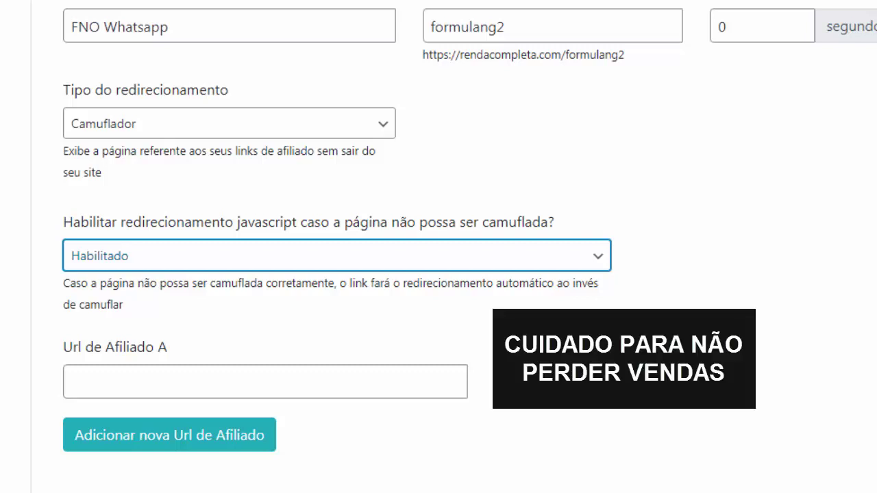
left_click(265, 382)
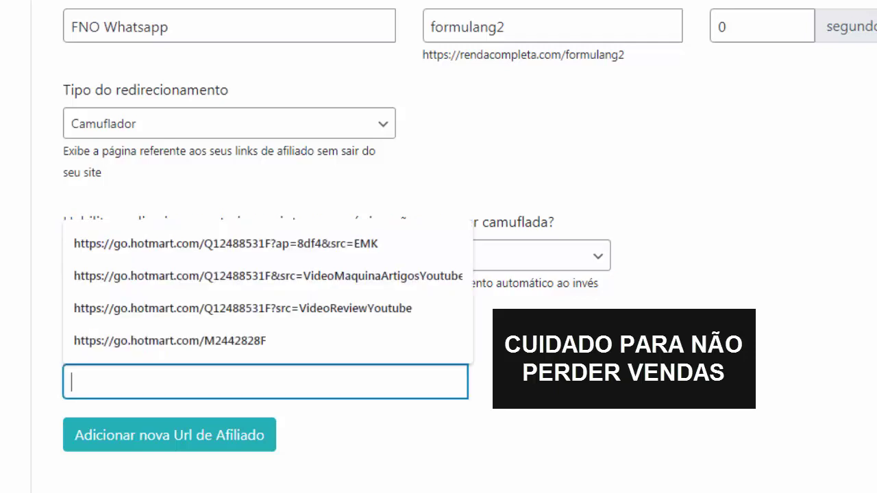
type("https://rendacompleta.com/formulang1")
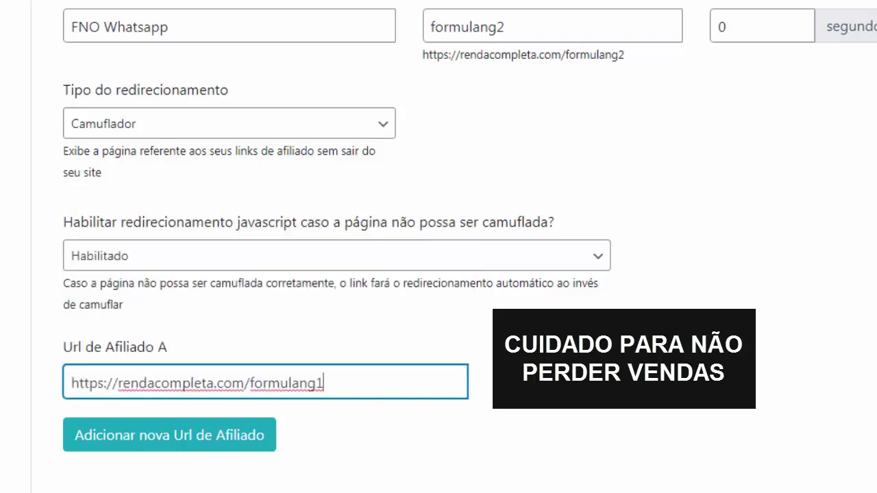
key("ctrl+shift+Left")
key("ctrl+shift+Left")
key("ctrl+shift+Left")
key("ctrl+shift+Left")
key("ctrl+shift+Left")
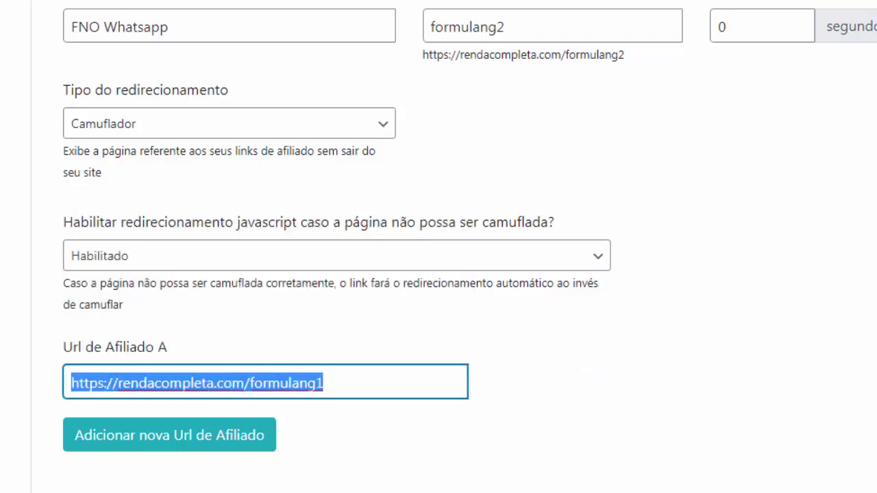
key("BackSpace")
key("Down")
key("Up")
key("Up")
key("Up")
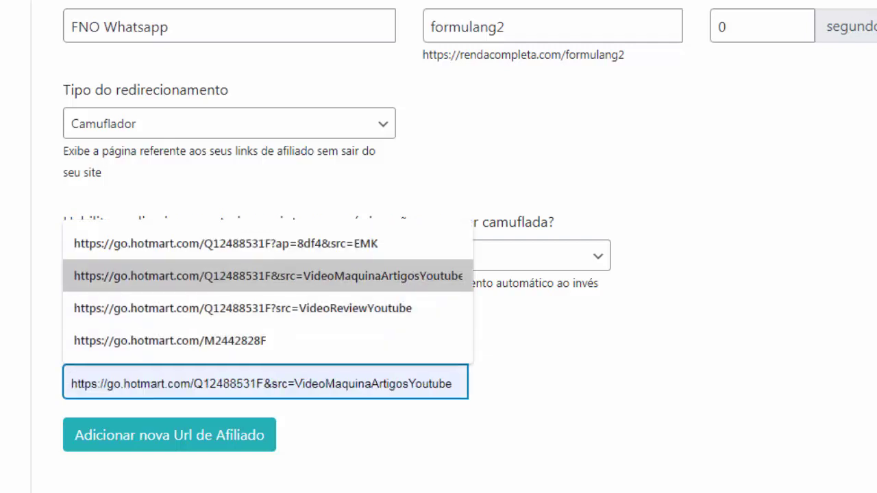
key("Up")
key("Return")
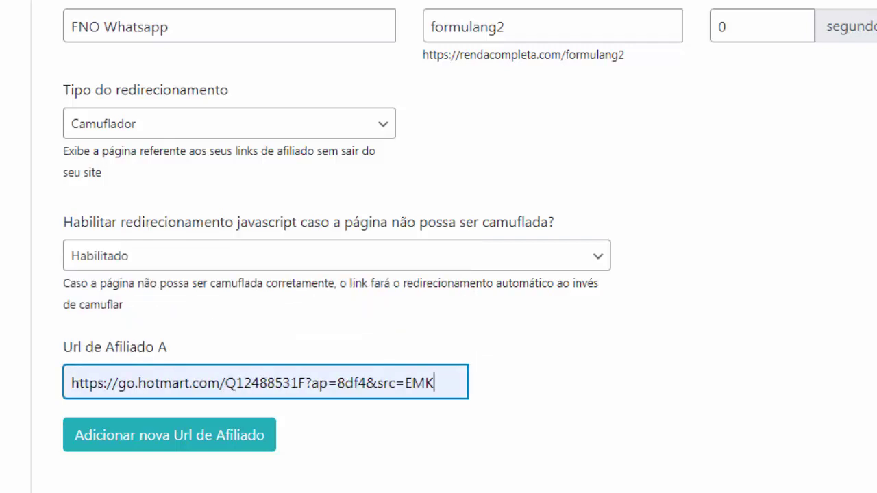
key("BackSpace")
key("BackSpace")
key("BackSpace")
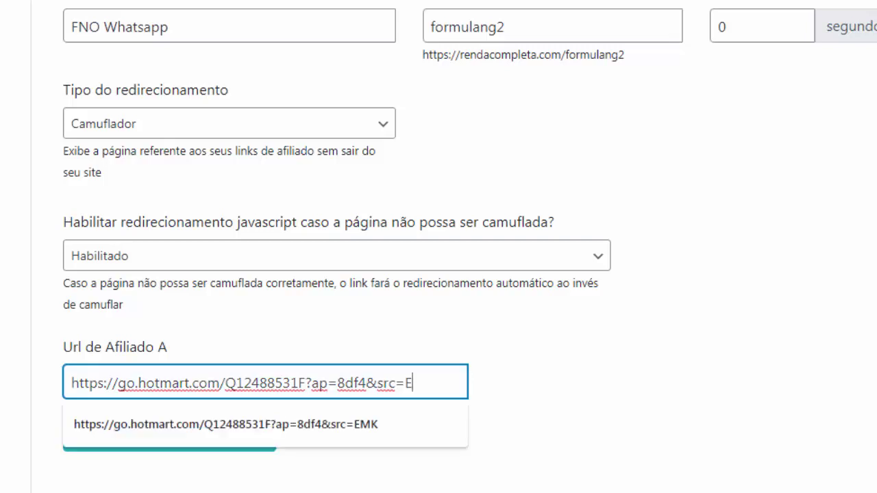
type("Whatsapp")
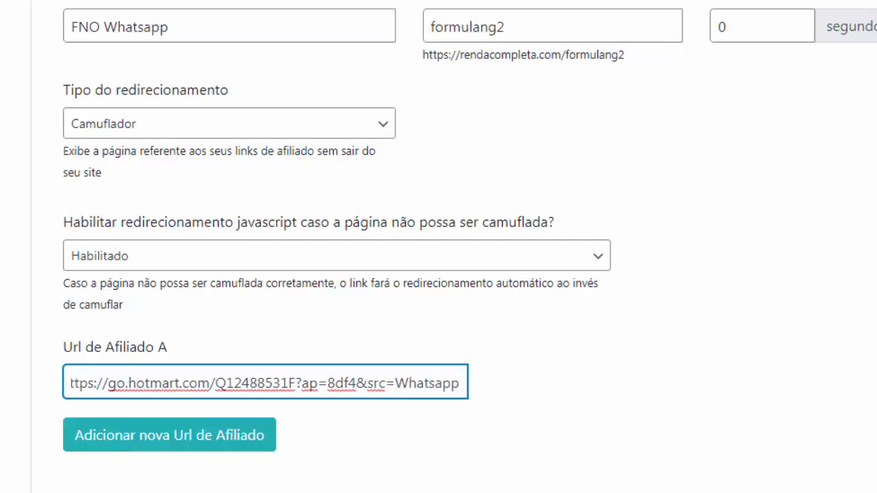
- Turn off the loading gif for the FNO Whatsapp link by choosing Não
scroll(439, 274, "down", 1)
scroll(438, 247, "down", 1)
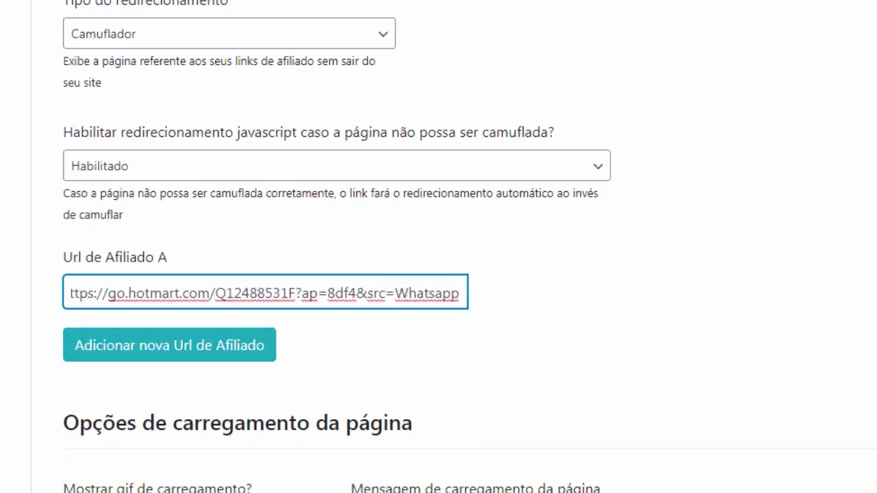
scroll(439, 247, "down", 3)
scroll(438, 247, "down", 1)
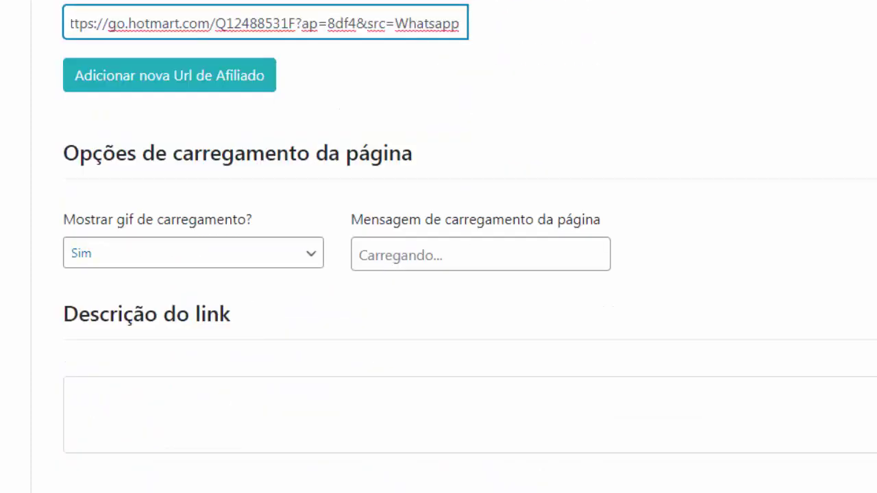
left_click(193, 253)
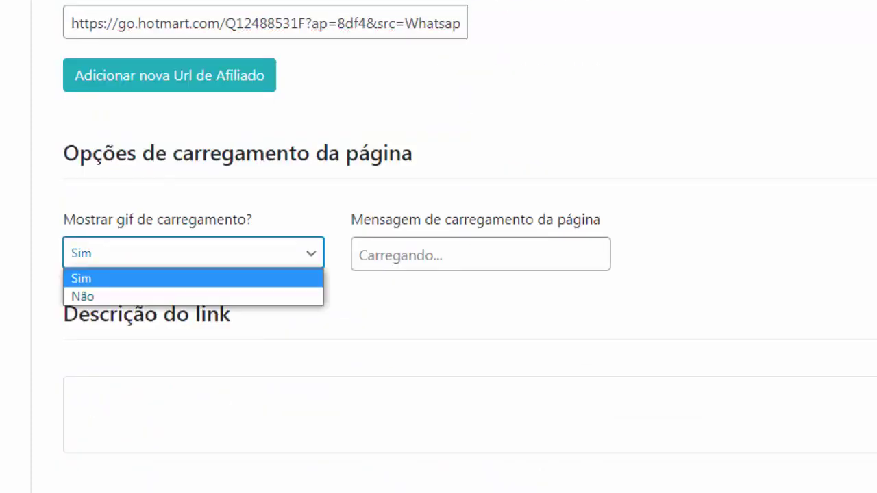
key("Return")
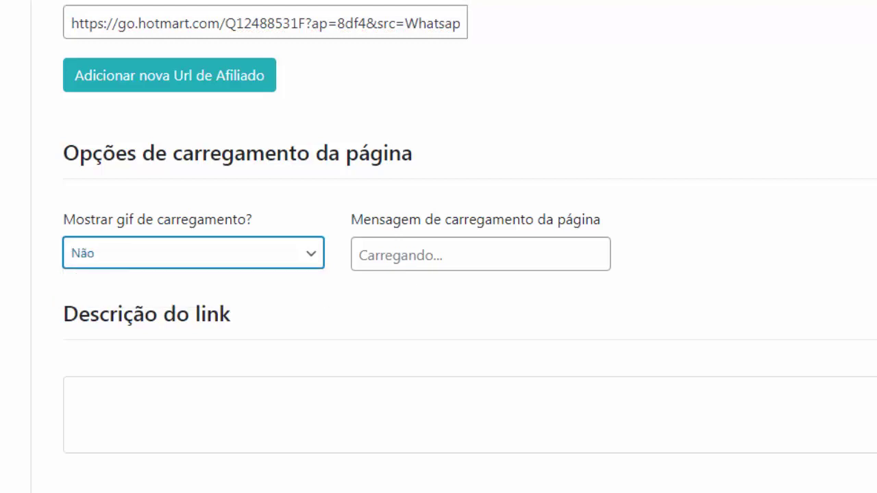
- Go through the tracking, cloak, social network and substitution sections without filling them in, and save the link
scroll(438, 247, "down", 3)
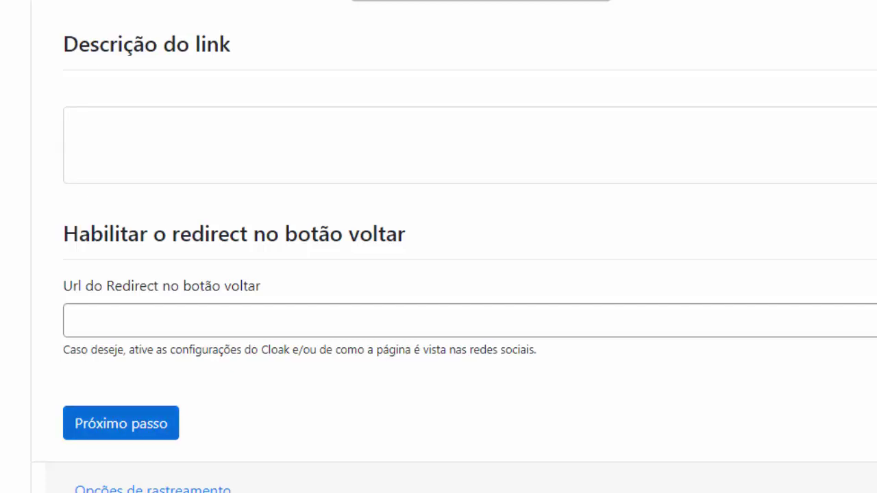
left_click(120, 422)
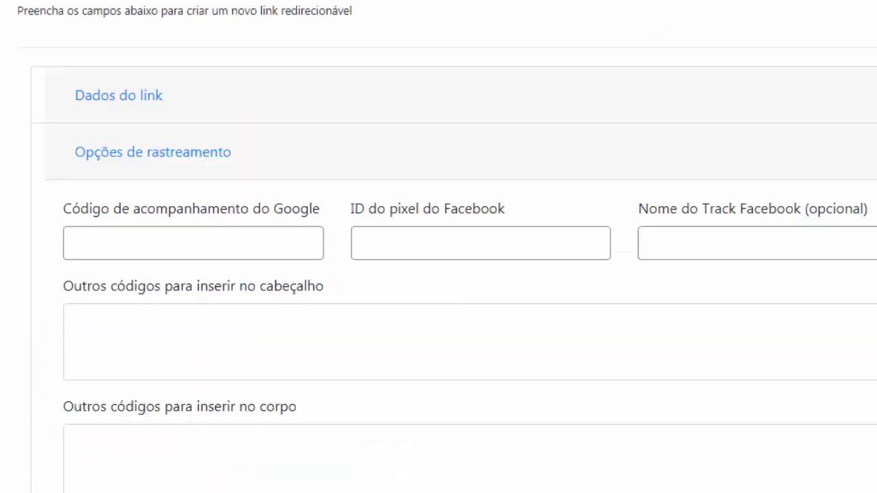
scroll(121, 388, "down", 4)
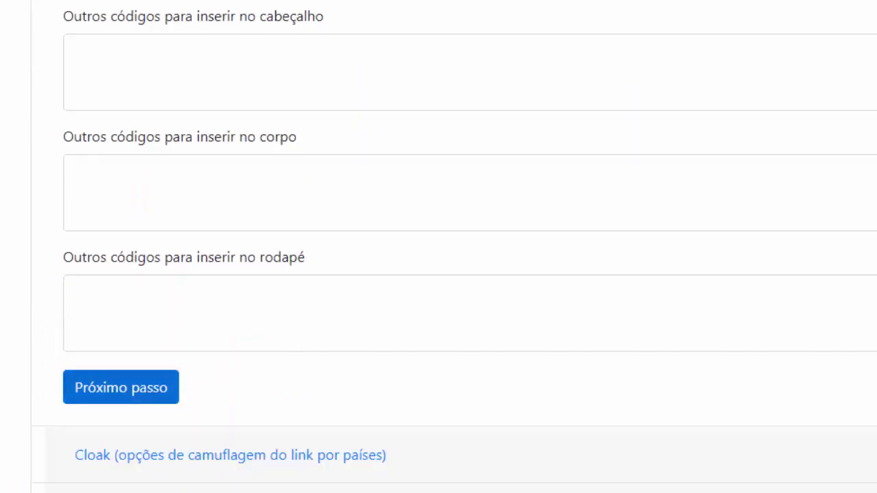
left_click(121, 388)
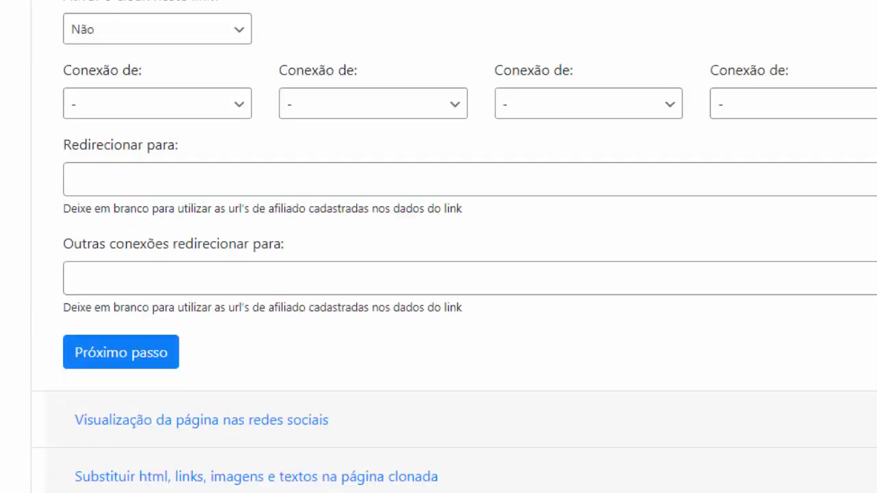
left_click(120, 263)
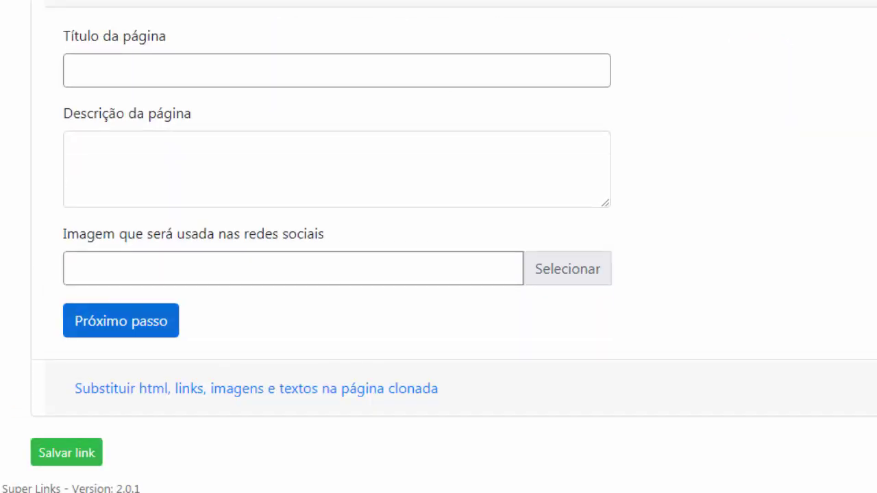
left_click(121, 321)
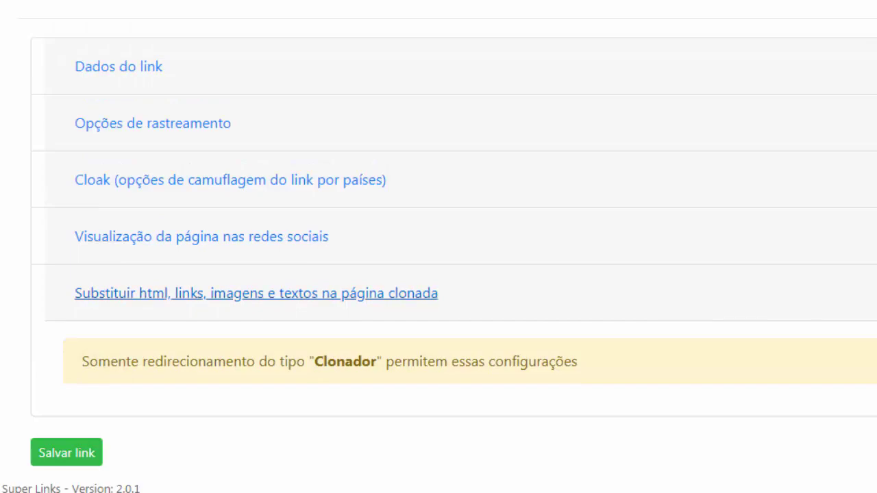
left_click(66, 453)
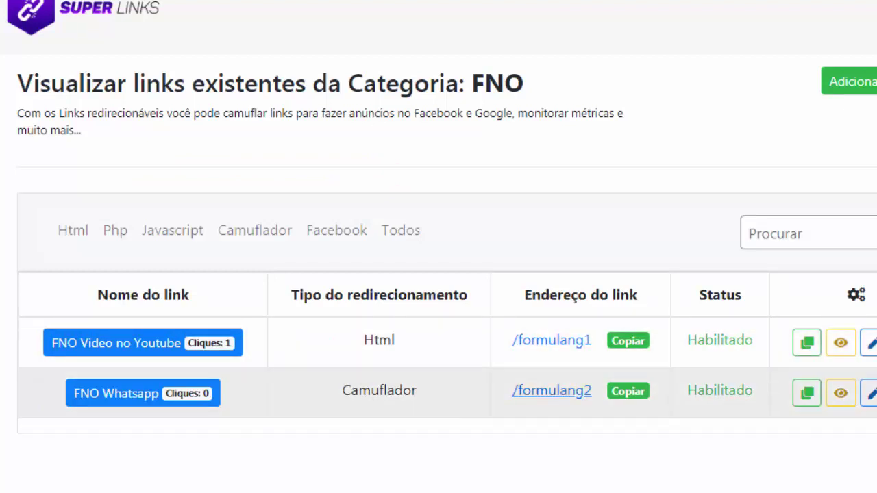
- Open the /formulang2 link in a new tab and examine the camouflaged page and its address
right_click(529, 388)
left_click(618, 345)
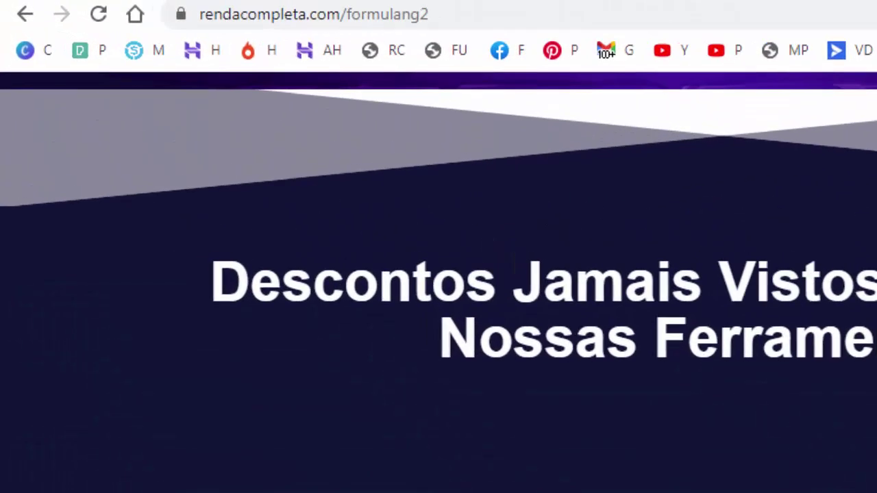
scroll(425, 126, "up", 10)
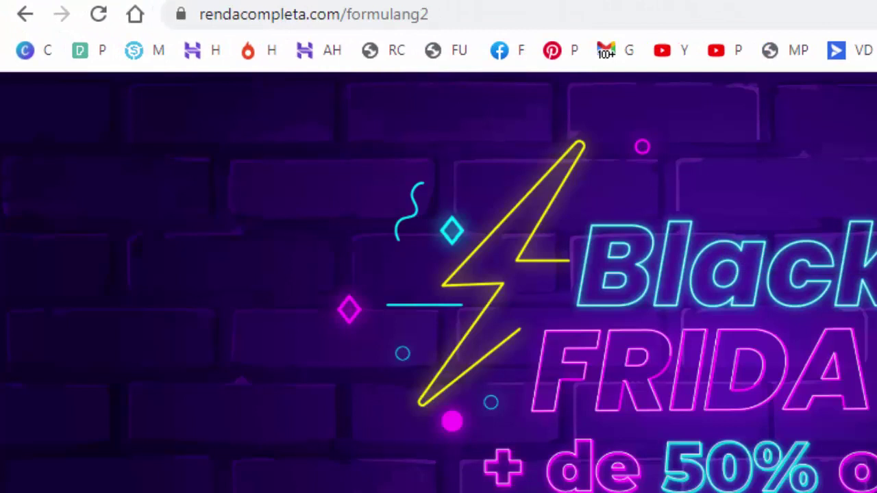
left_click_drag(433, 13, 199, 14)
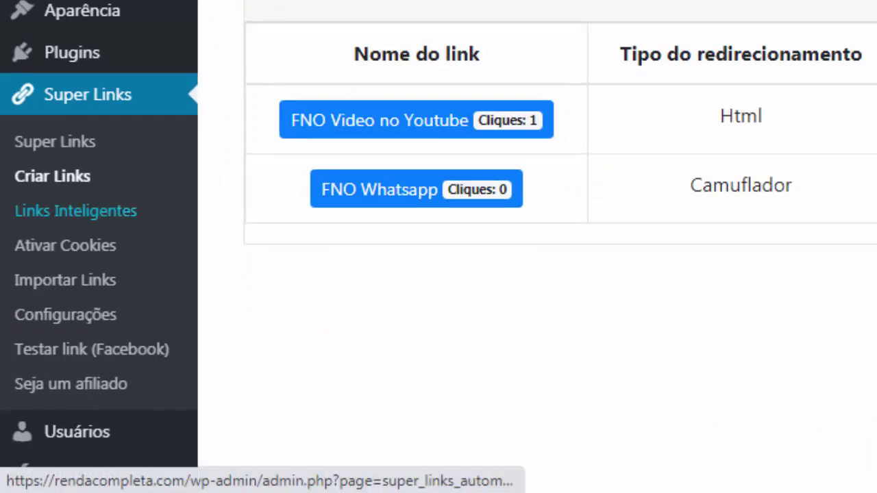
- Start a new smart link under Links Inteligentes and name the configuration "FNO"
left_click(76, 210)
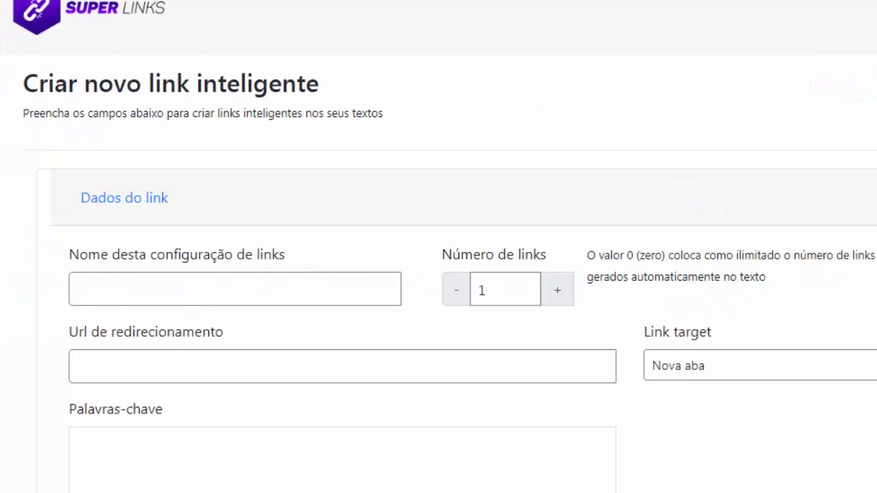
left_click(78, 289)
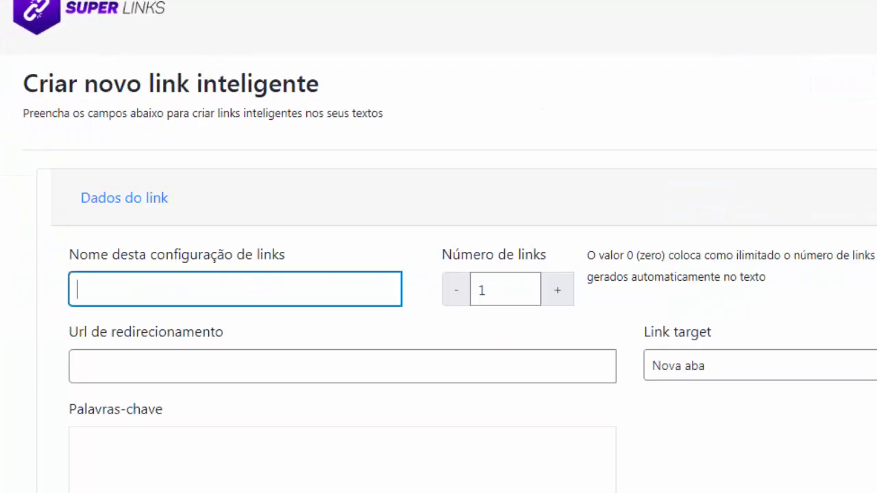
type("FNO")
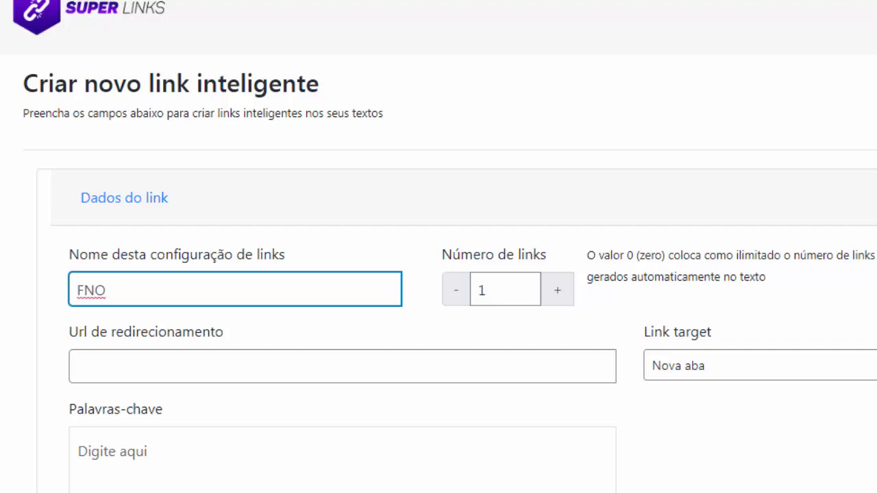
left_click(78, 367)
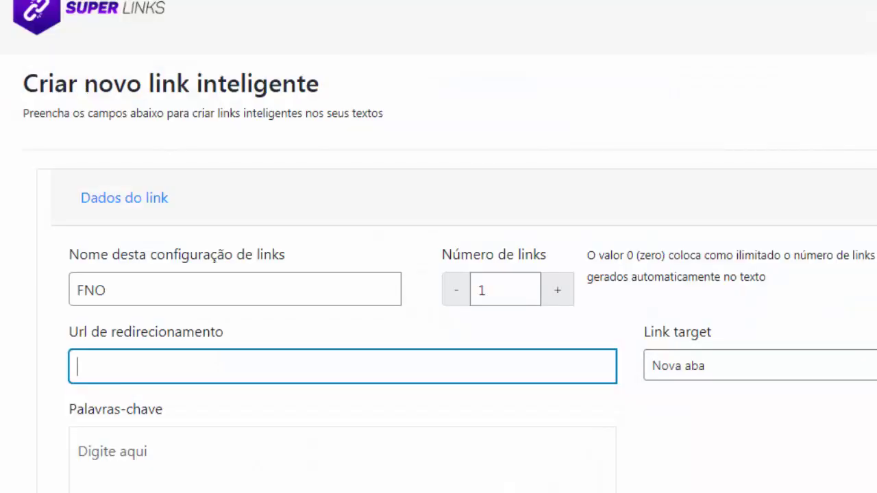
right_click(273, 370)
left_click(313, 231)
scroll(439, 247, "down", 4)
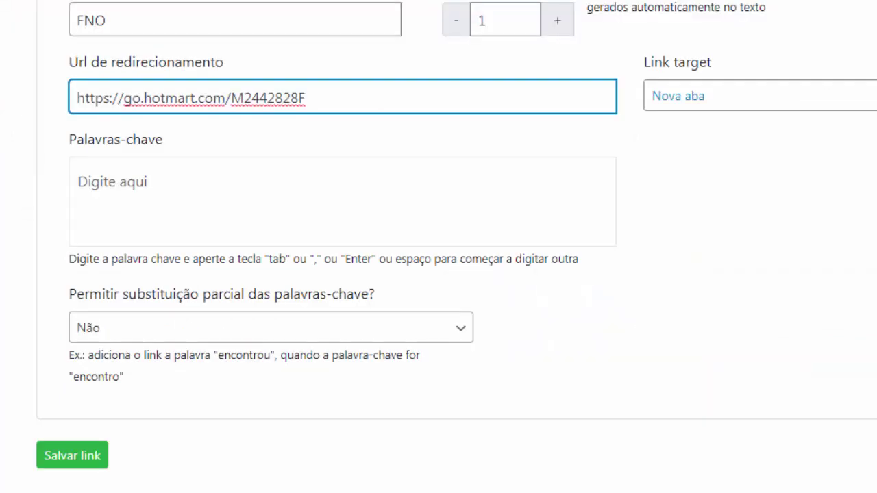
left_click(79, 179)
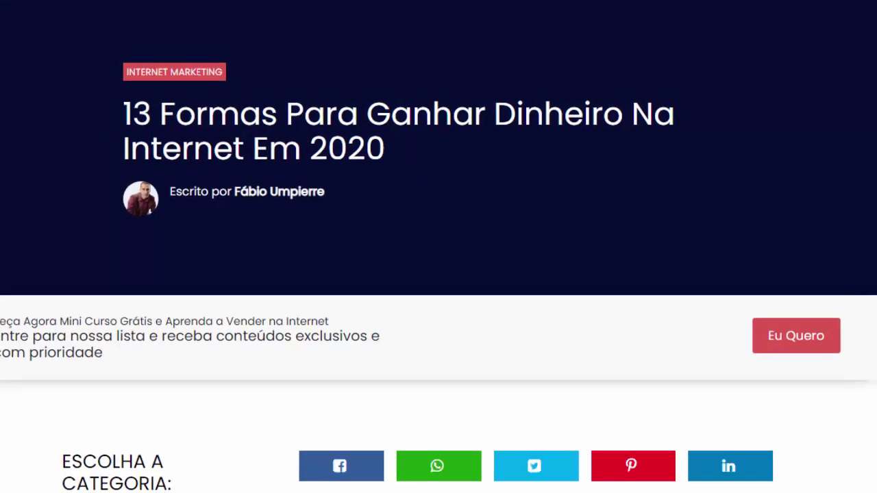
- Examine the article "13 Formas Para Ganhar Dinheiro Na Internet Em 2020" for the unlinked word "internet" as a keyword
scroll(439, 275, "down", 3)
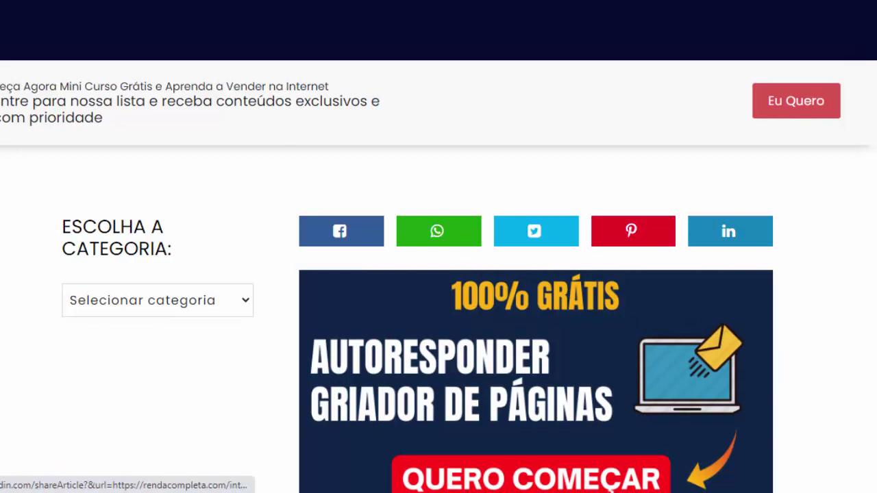
scroll(439, 274, "down", 3)
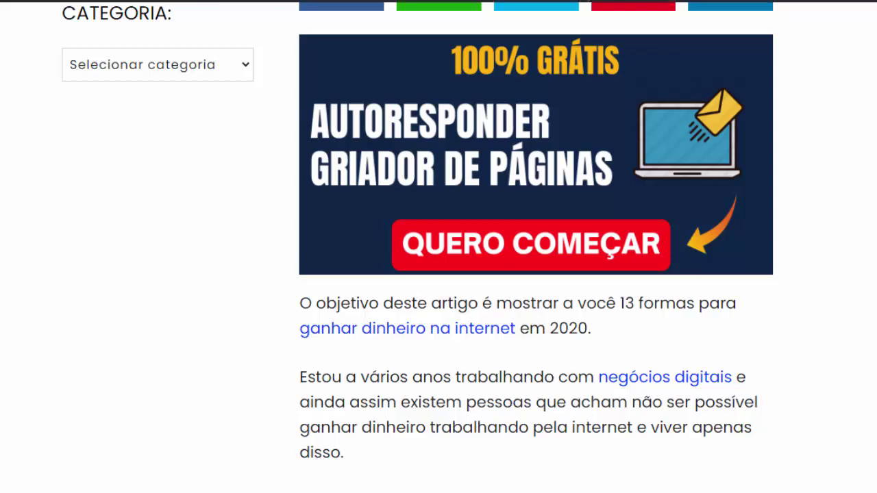
scroll(439, 274, "down", 4)
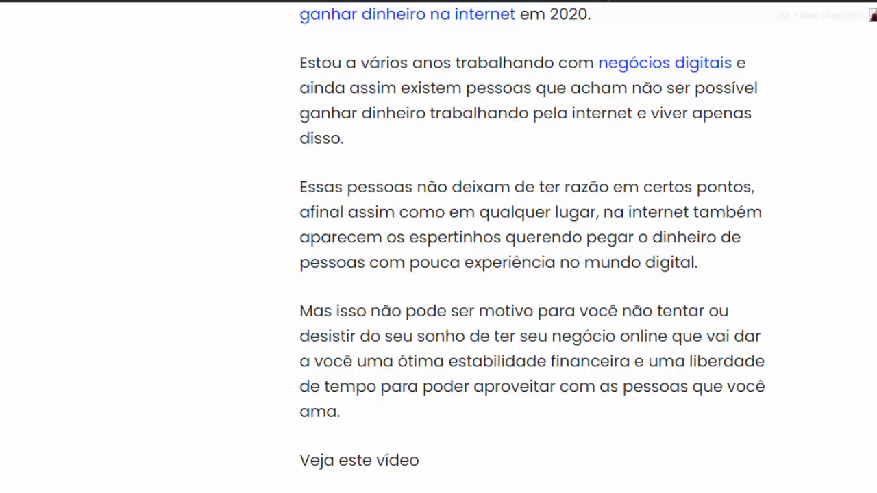
left_click_drag(632, 114, 571, 113)
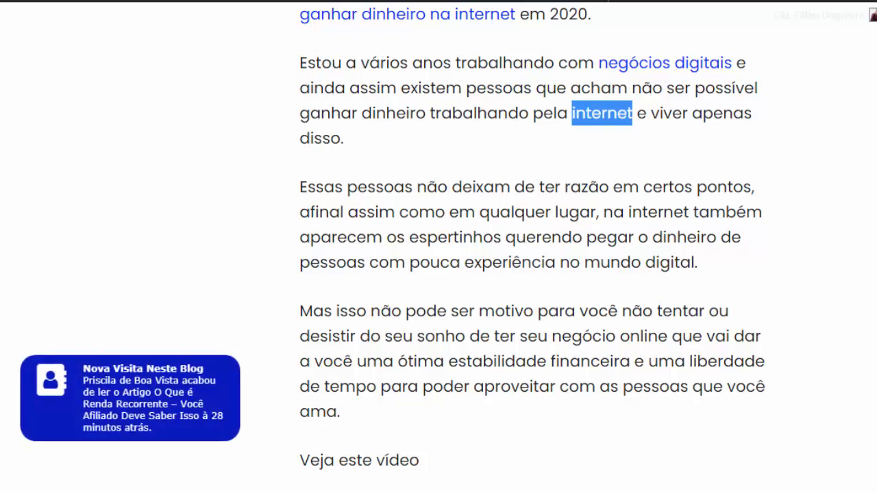
left_click(572, 113)
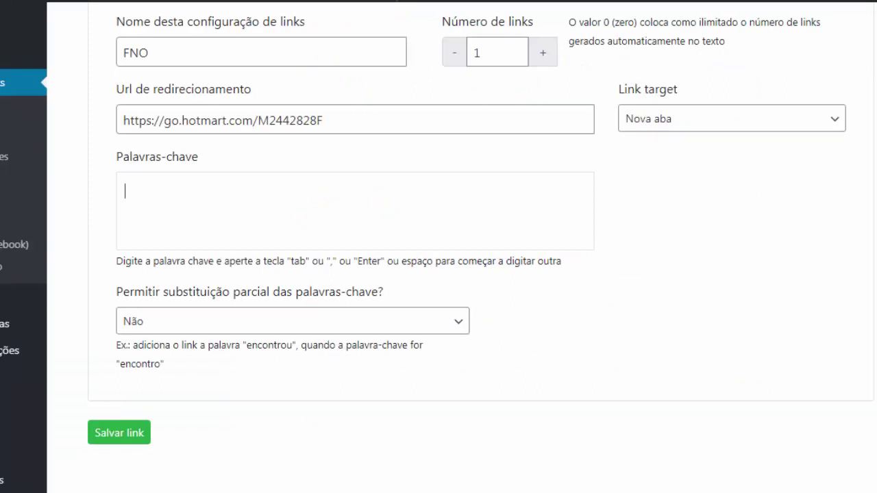
- Add "internet" as a keyword of the FNO smart link
type("internet")
key("BackSpace")
type("internet")
key("Return")
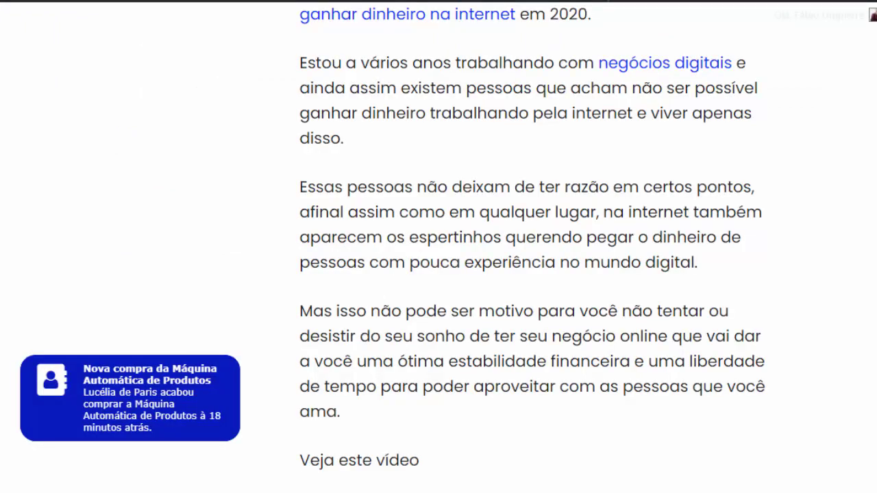
- Review the keyword "internet" in the article and the redirect URL entered for the FNO smart link
left_click_drag(572, 114, 632, 113)
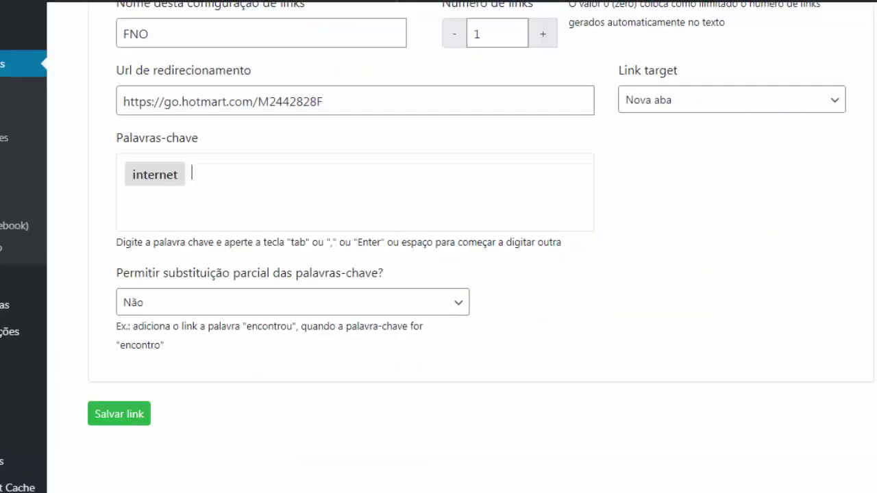
left_click_drag(323, 102, 139, 102)
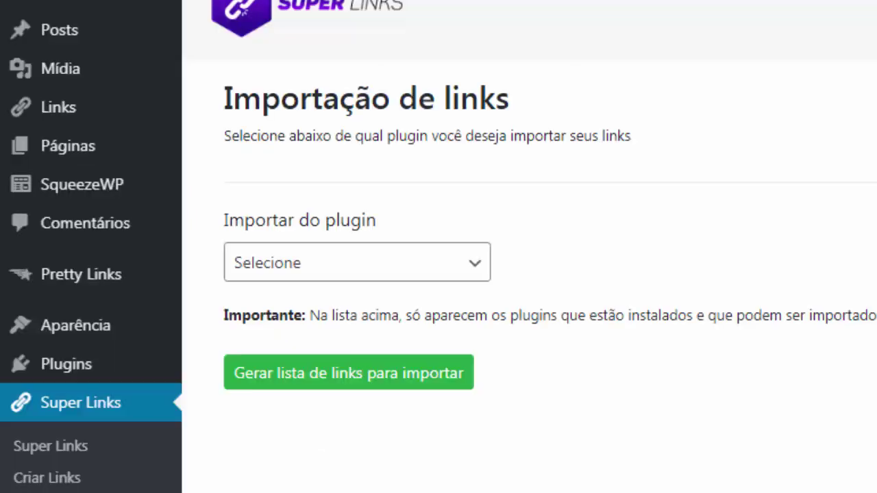
- Examine which plugins are offered as sources for importing links into Super Links, without choosing one
left_click(356, 263)
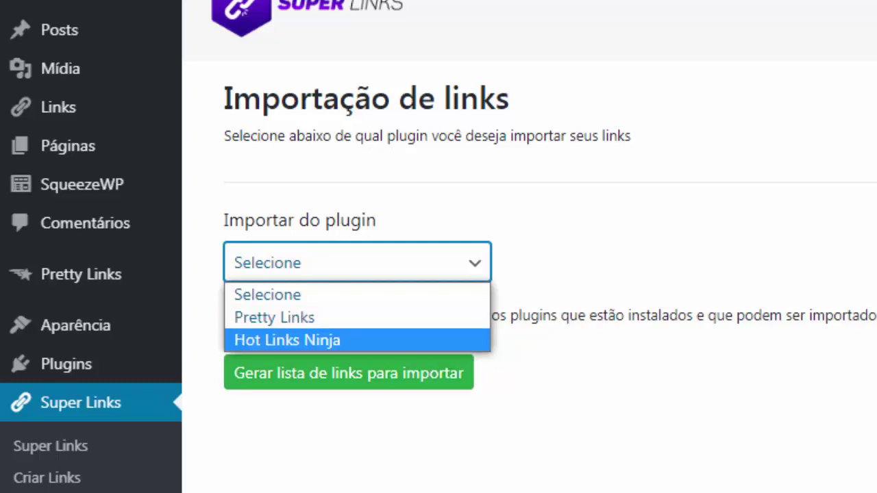
key("Escape")
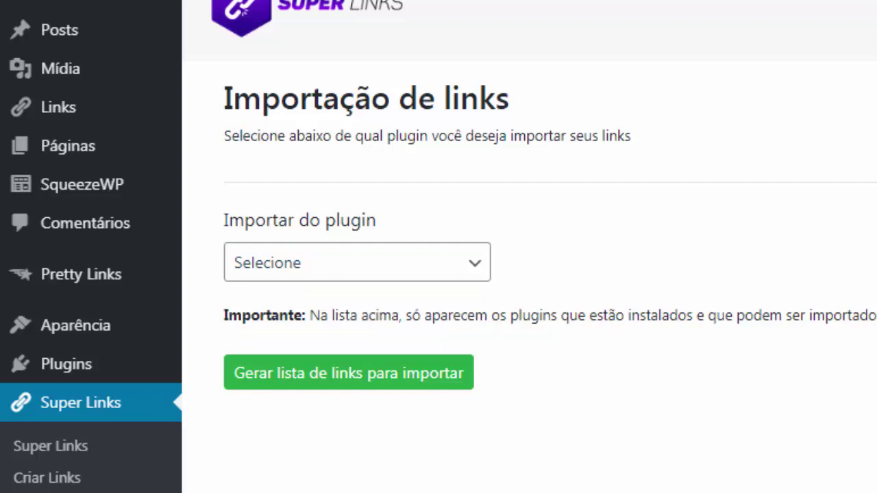
scroll(91, 396, "down", 1)
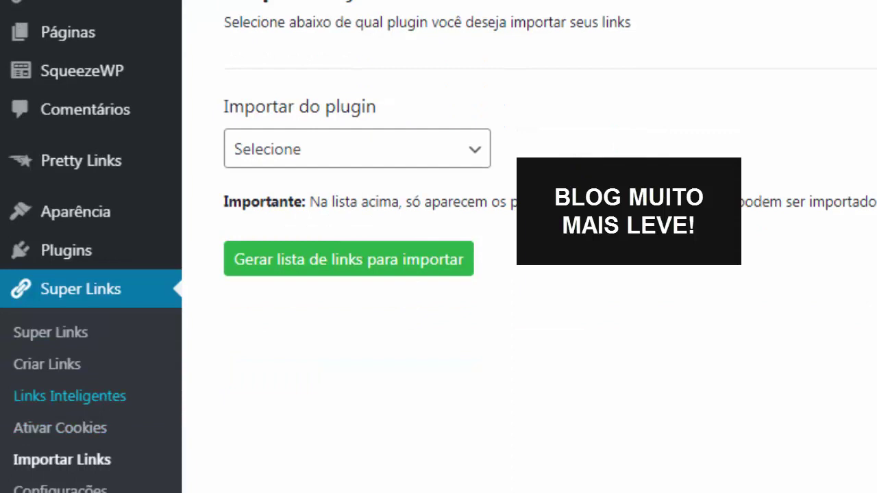
scroll(82, 425, "down", 2)
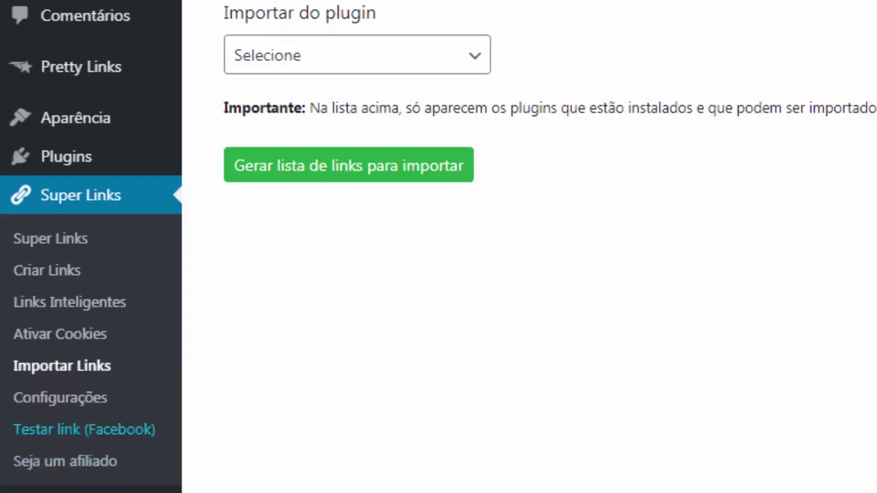
scroll(438, 246, "up", 1)
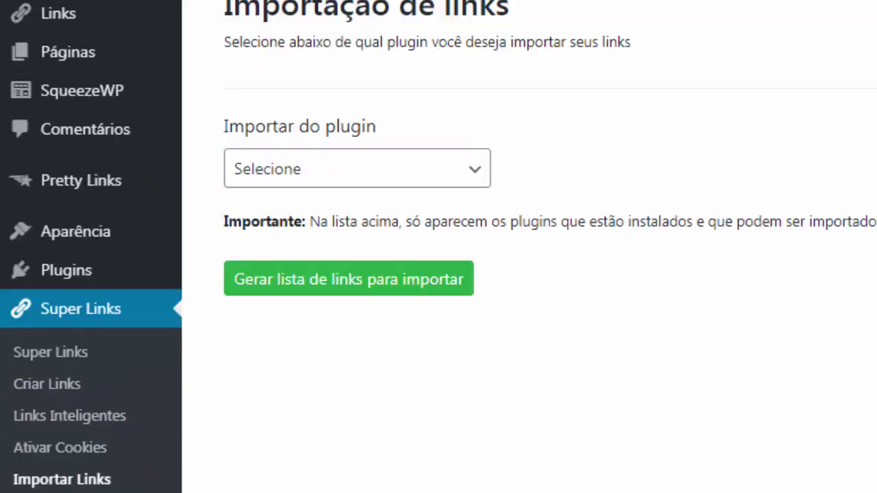